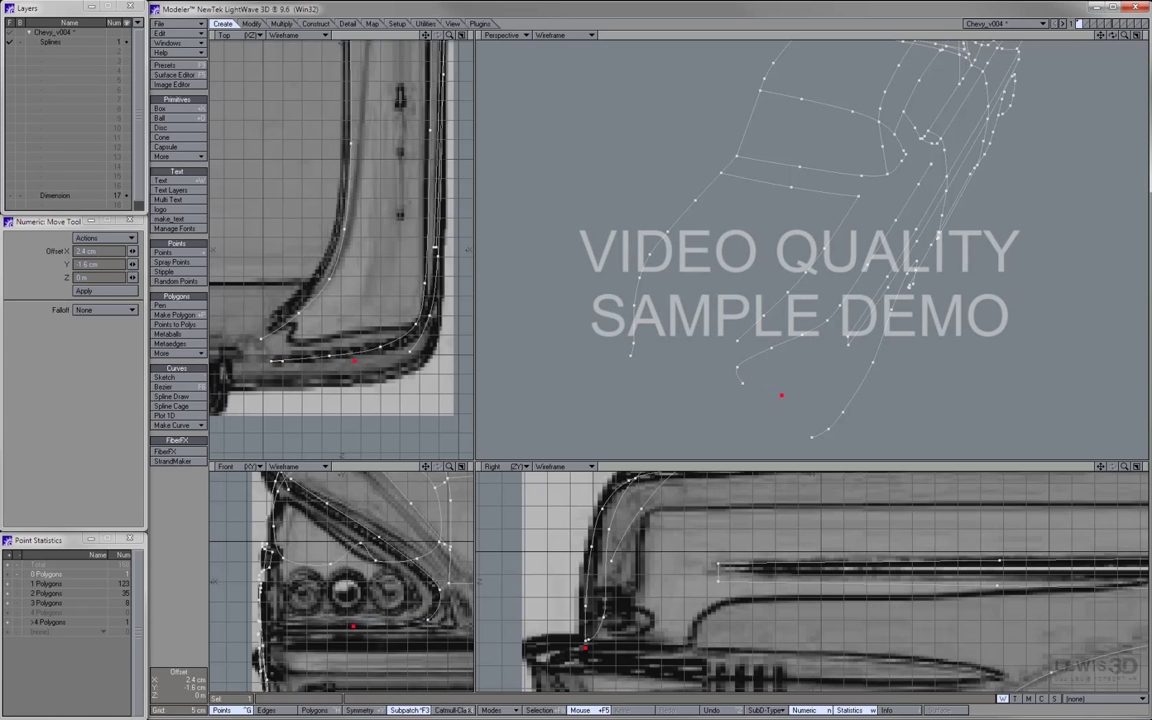
- Nudge the tail-light spline point sideways and 4.4 cm in depth
{"action": "left_click_drag", "start_coordinate": [371, 330], "coordinate": [438, 329]}
{"action": "scroll", "coordinate": [340, 250], "scroll_direction": "up", "scroll_amount": 2}
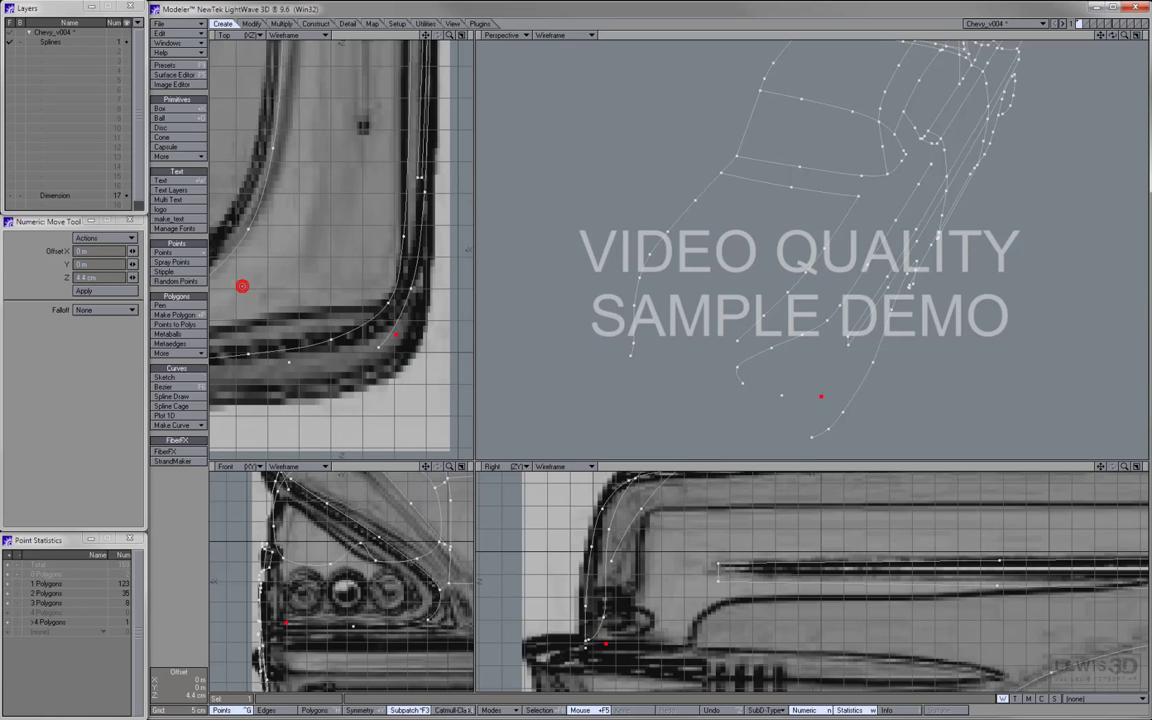
{"action": "left_click_drag", "start_coordinate": [848, 362], "coordinate": [714, 377]}
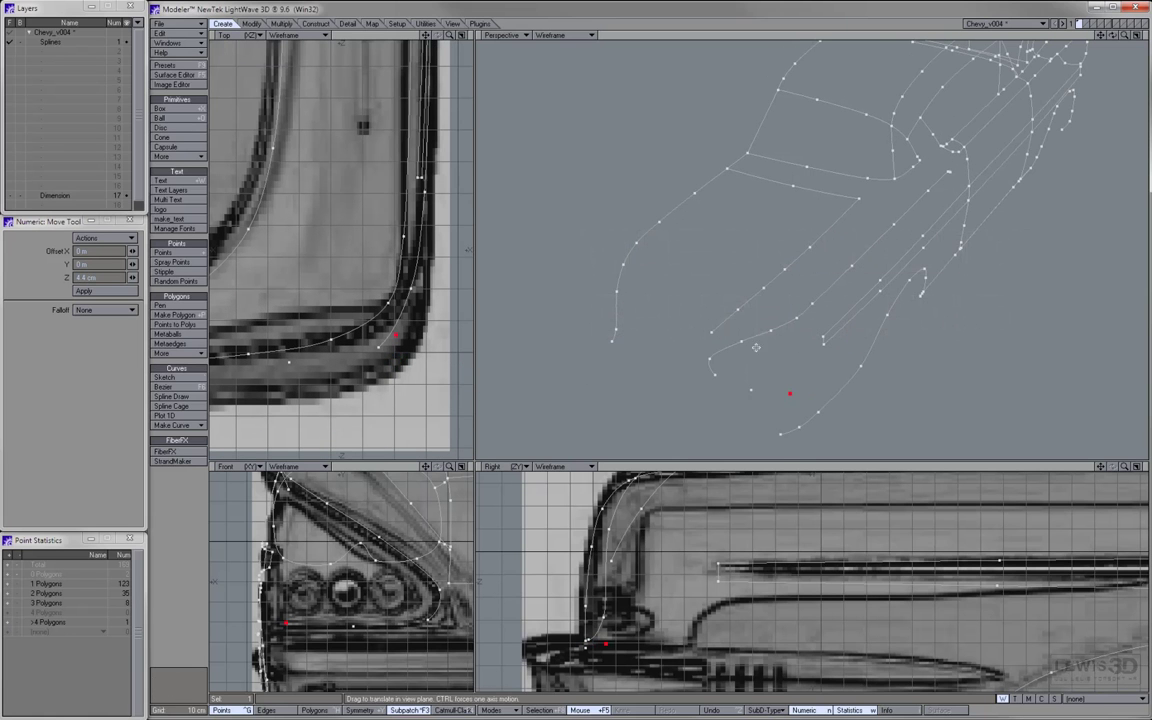
- Join three rear-corner points into an open curve with Ctrl+P and check the resulting curves
{"action": "left_click", "coordinate": [714, 376]}
{"action": "left_click", "coordinate": [790, 393]}
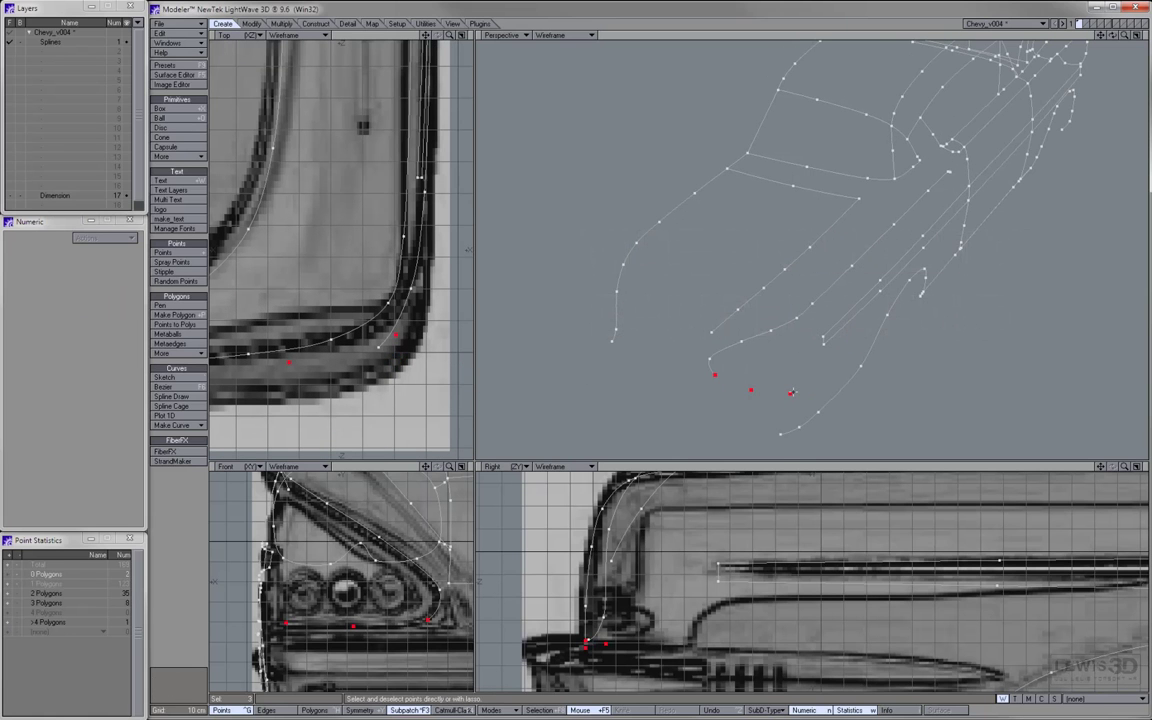
{"action": "key", "text": "ctrl+p"}
{"action": "key", "text": "space"}
{"action": "key", "text": "space"}
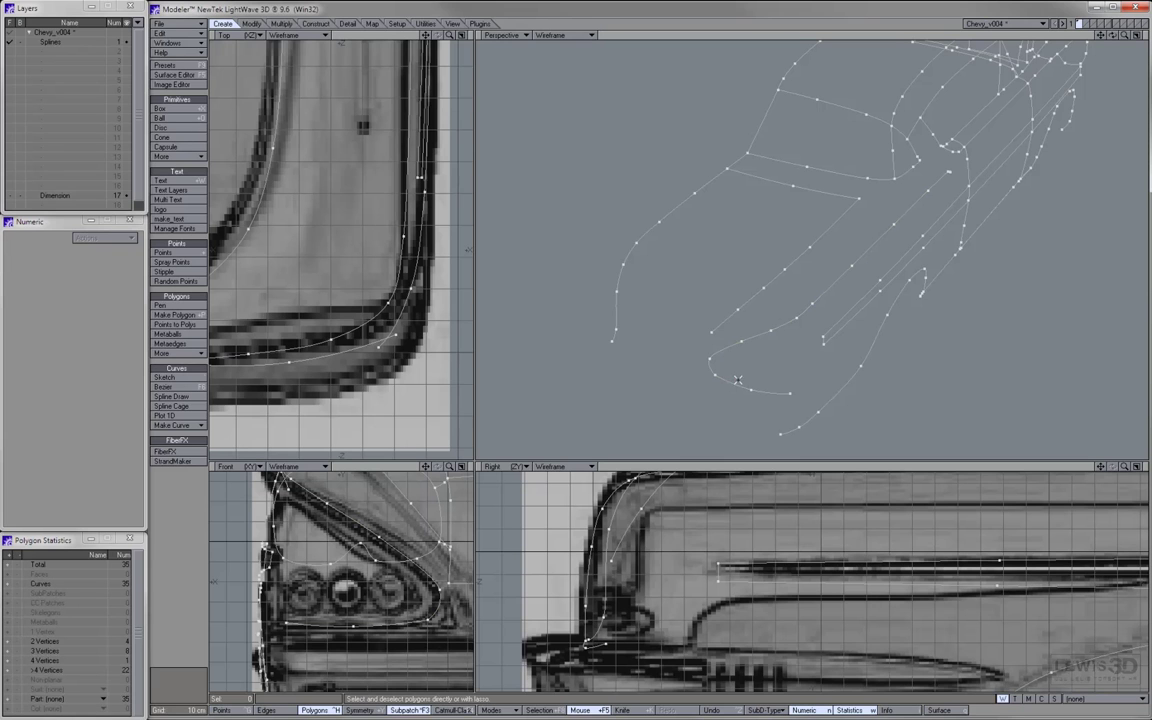
{"action": "left_click", "coordinate": [737, 381]}
{"action": "left_click", "coordinate": [709, 362]}
{"action": "left_click", "coordinate": [709, 366]}
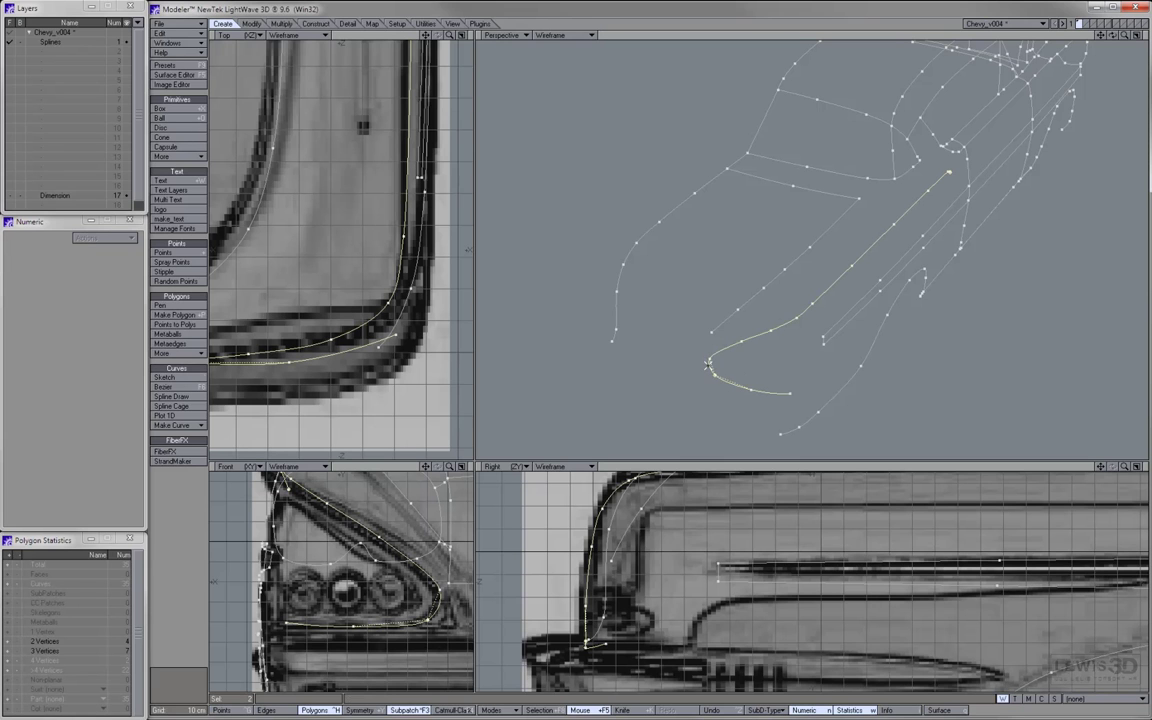
{"action": "left_click", "coordinate": [764, 377]}
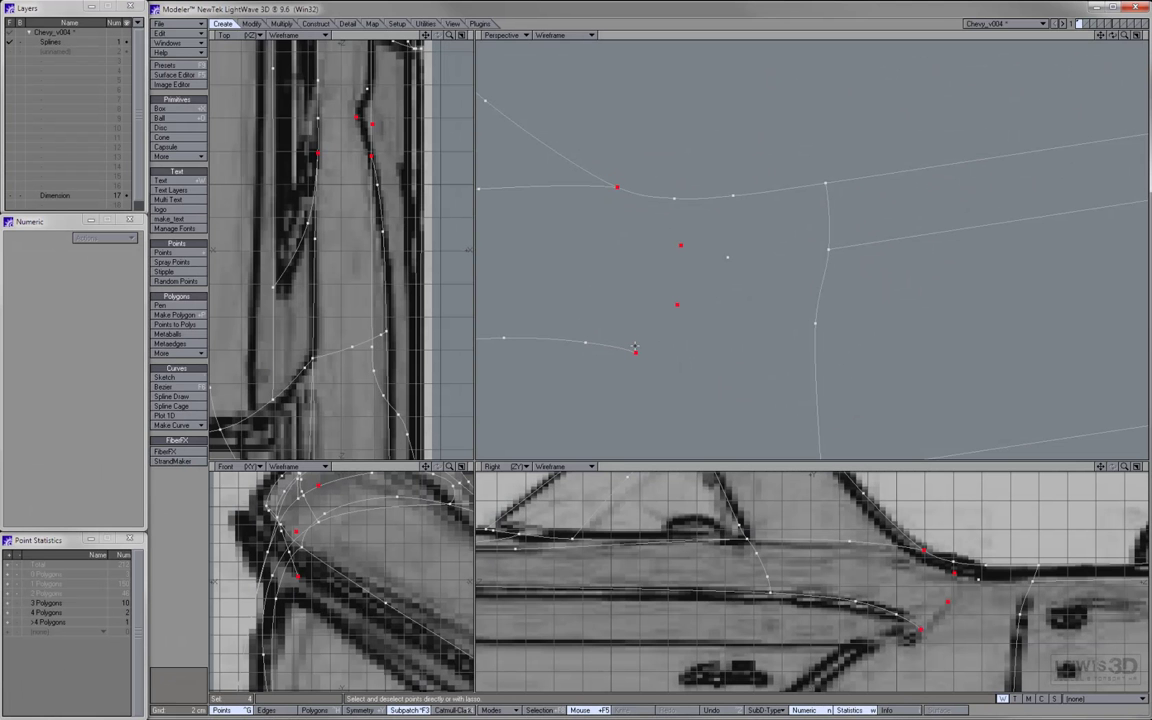
- Make two connecting curves near the rear fin, through four points and then three points
{"action": "key", "text": "ctrl+p"}
{"action": "left_click", "coordinate": [727, 257]}
{"action": "left_click", "coordinate": [828, 249]}
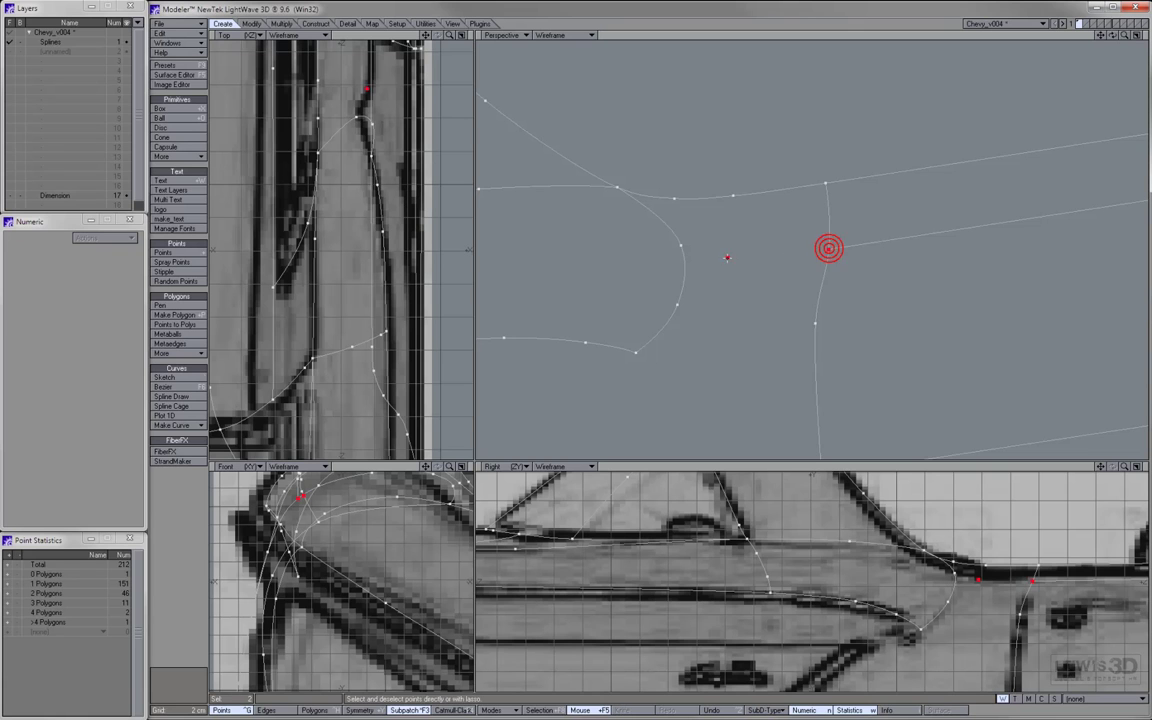
{"action": "left_click", "coordinate": [681, 244]}
{"action": "key", "text": "ctrl+p"}
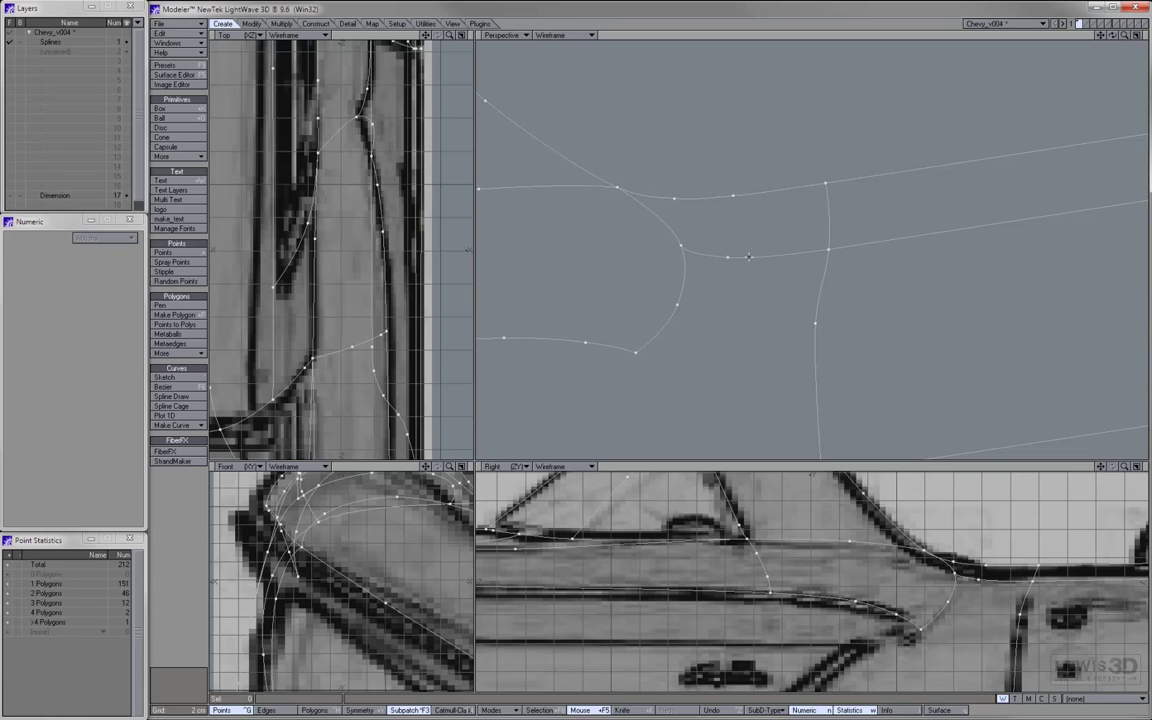
- Select the door's vertical, horizontal and lower curves while orbiting to inspect the cage
{"action": "key", "text": "ctrl+h"}
{"action": "left_click", "coordinate": [818, 212]}
{"action": "left_click", "coordinate": [746, 256]}
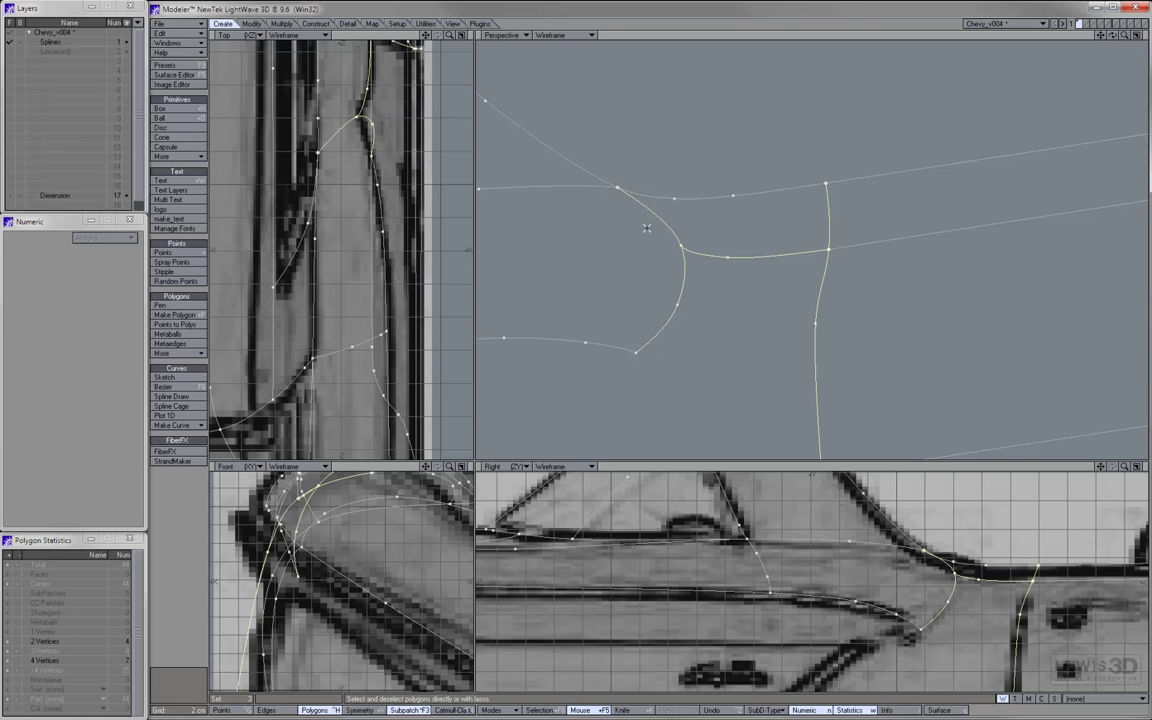
{"action": "left_click_drag", "start_coordinate": [745, 185], "coordinate": [566, 243], "text": "alt"}
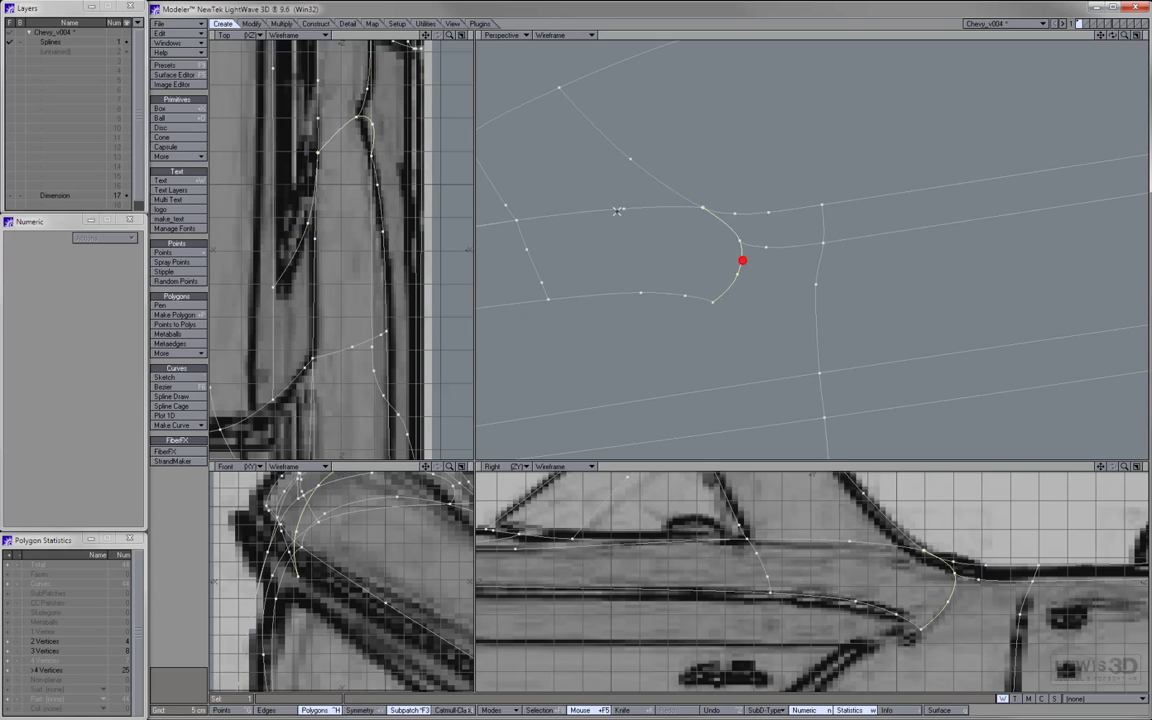
{"action": "left_click", "coordinate": [550, 268]}
{"action": "mouse_move", "coordinate": [733, 231]}
{"action": "left_mouse_down", "text": "alt"}
{"action": "mouse_move", "coordinate": [771, 169]}
{"action": "mouse_move", "coordinate": [767, 240]}
{"action": "mouse_move", "coordinate": [784, 342]}
{"action": "left_mouse_up", "text": "alt"}
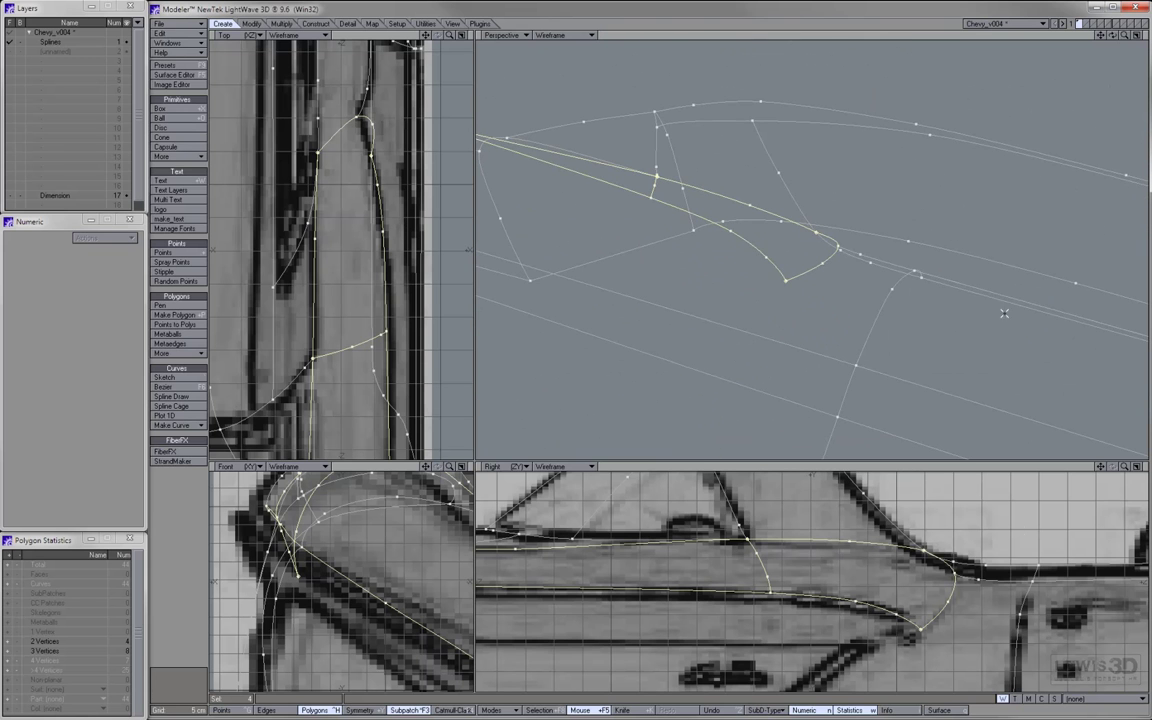
{"action": "left_click", "coordinate": [903, 238]}
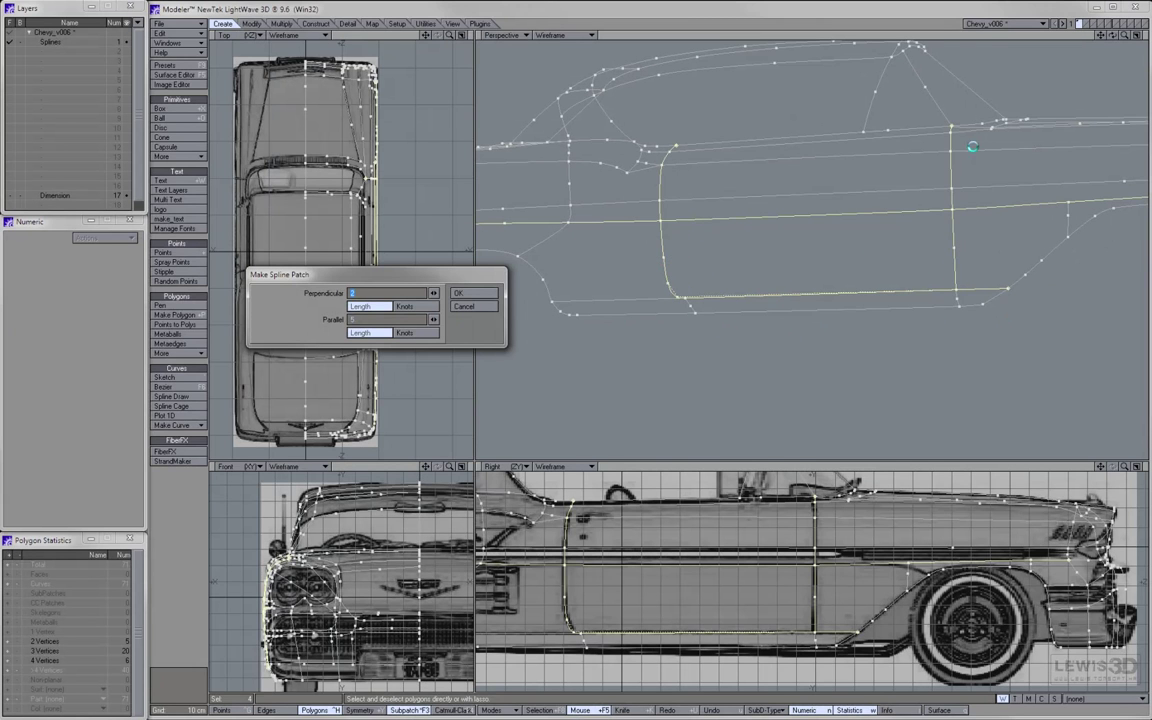
- Undo the first door patch and reselect the door's left, top, right and bottom curves
{"action": "key", "text": "Return"}
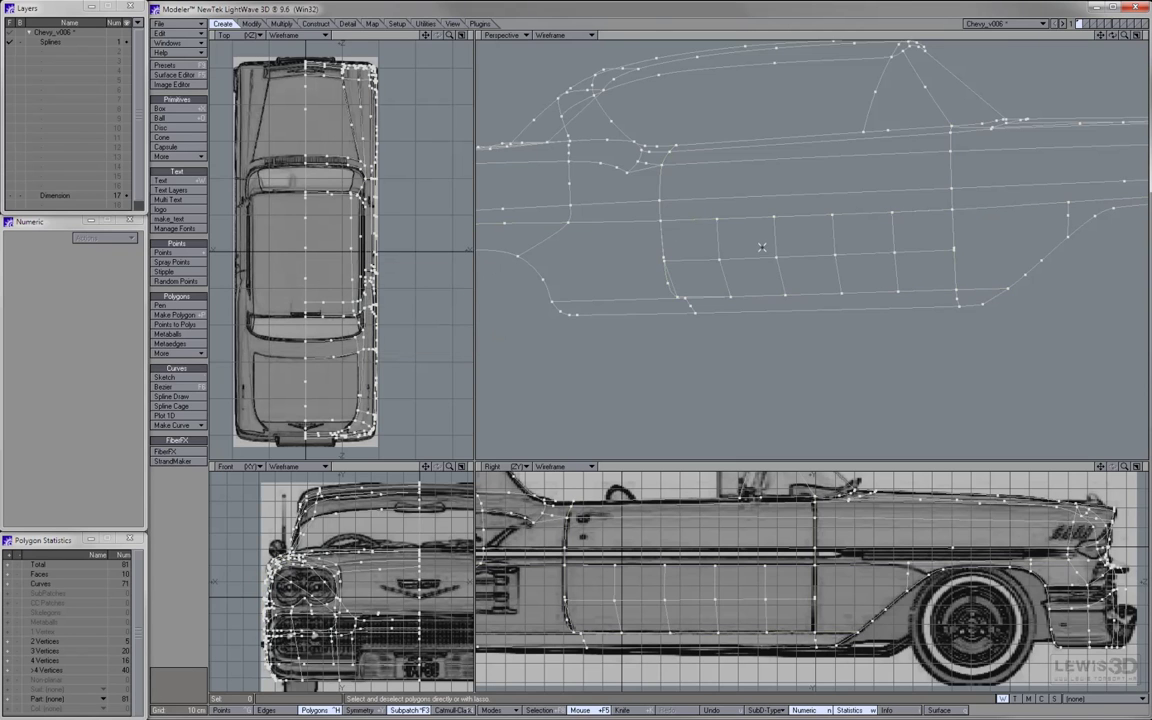
{"action": "key", "text": "u"}
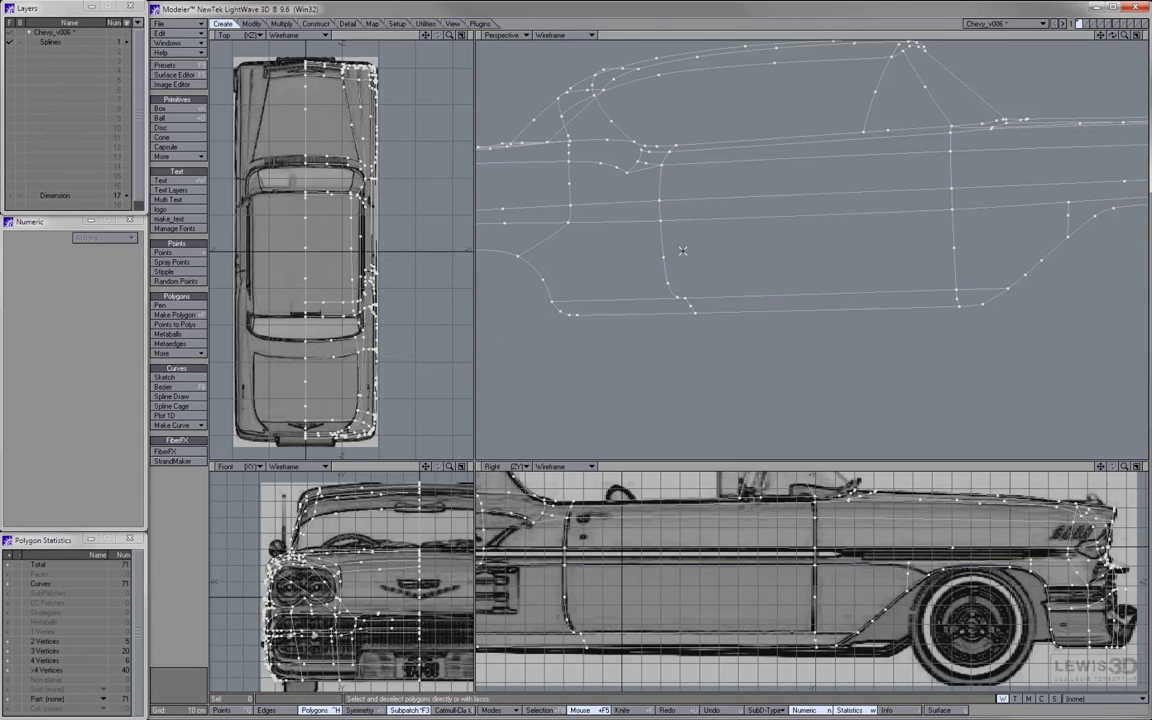
{"action": "left_click", "coordinate": [662, 254]}
{"action": "left_click", "coordinate": [900, 213]}
{"action": "left_click", "coordinate": [952, 250]}
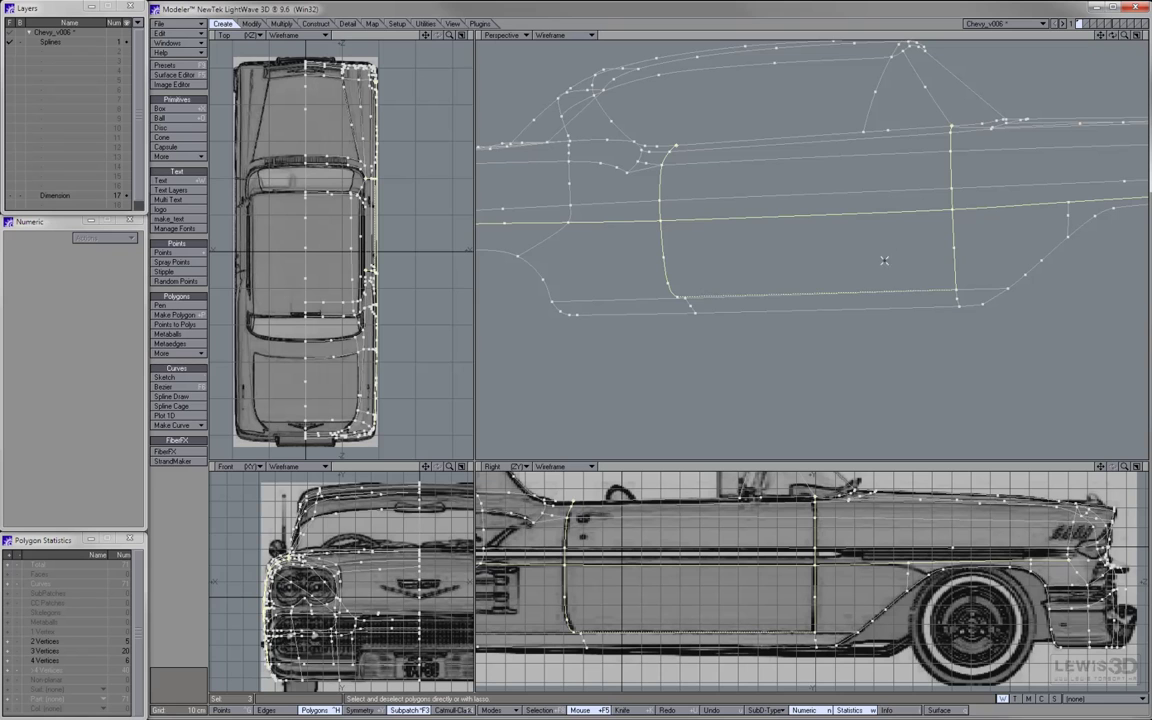
{"action": "left_click", "coordinate": [871, 294]}
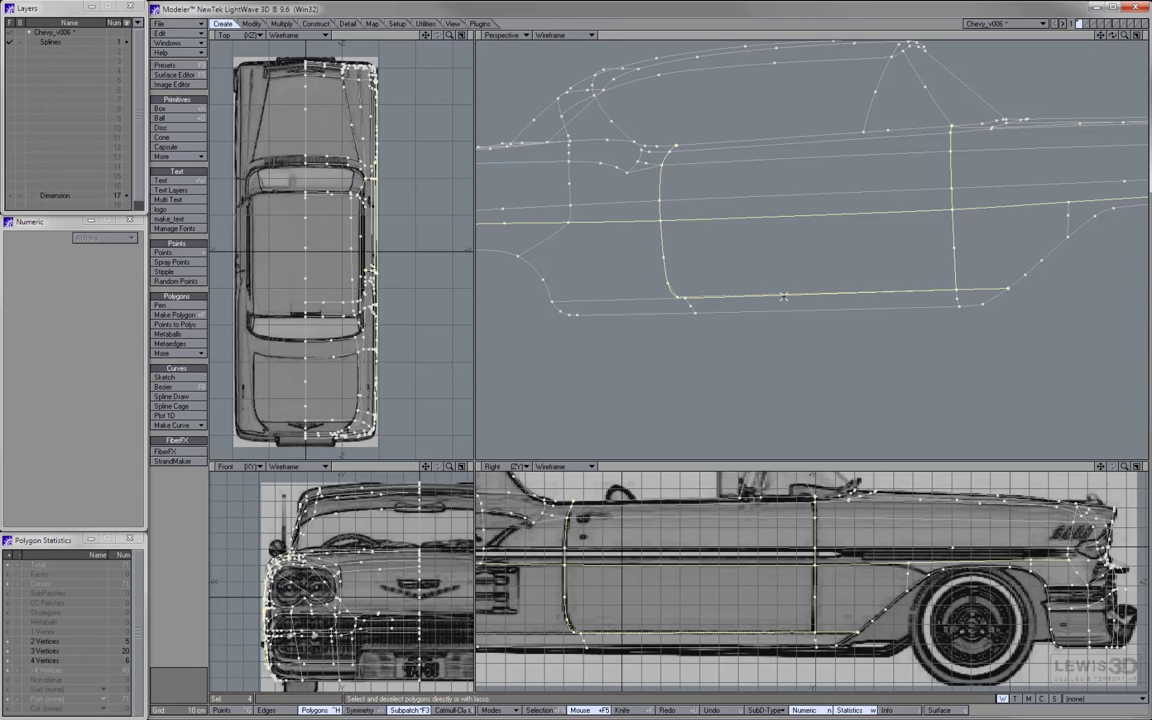
- Fill the door outline with a 10-polygon spline patch and select the new polygons
{"action": "key", "text": "ctrl+f"}
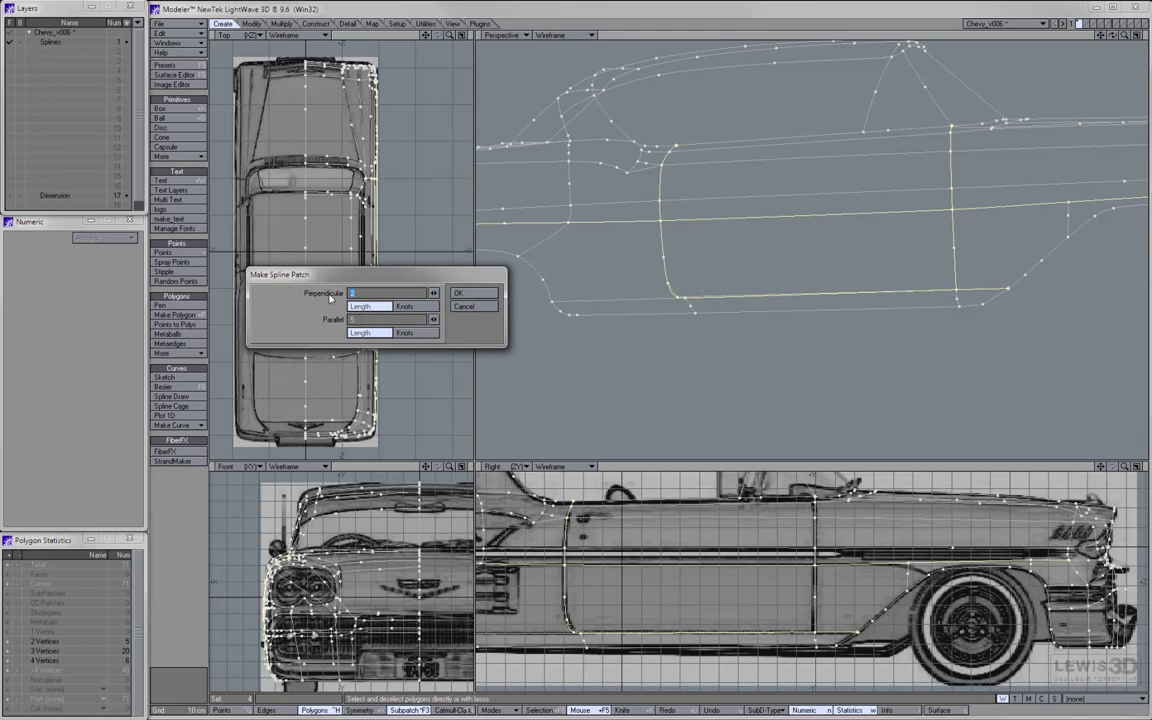
{"action": "left_click", "coordinate": [456, 293]}
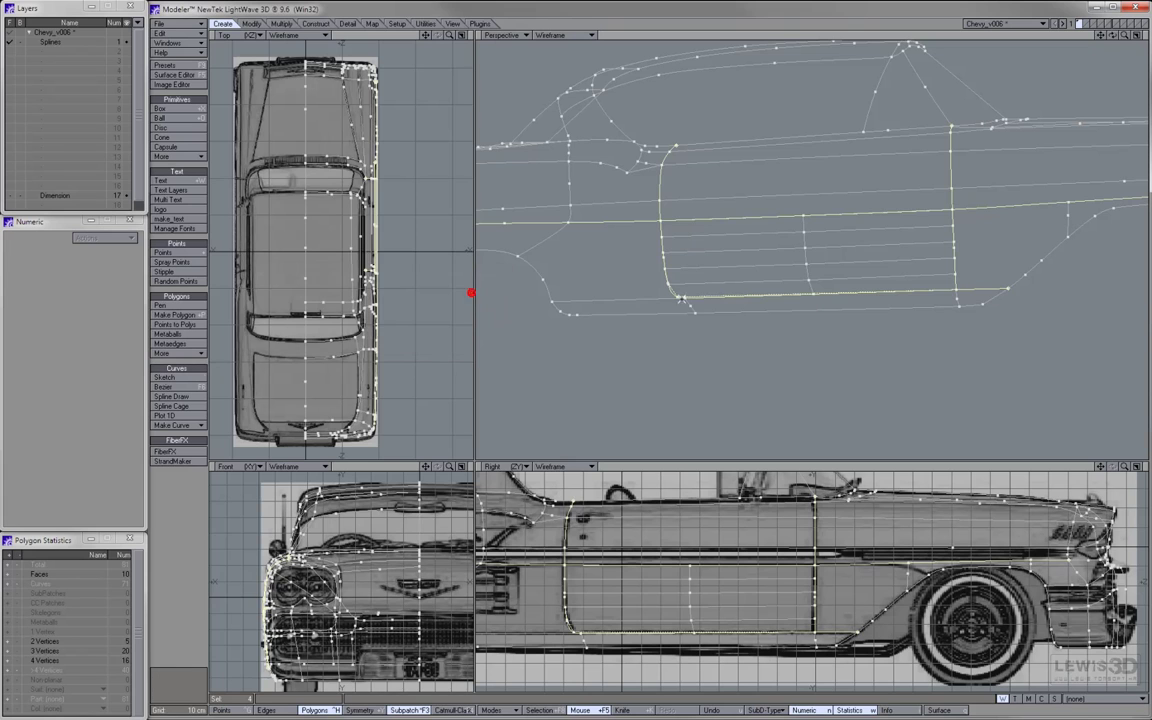
{"action": "left_click", "coordinate": [823, 283]}
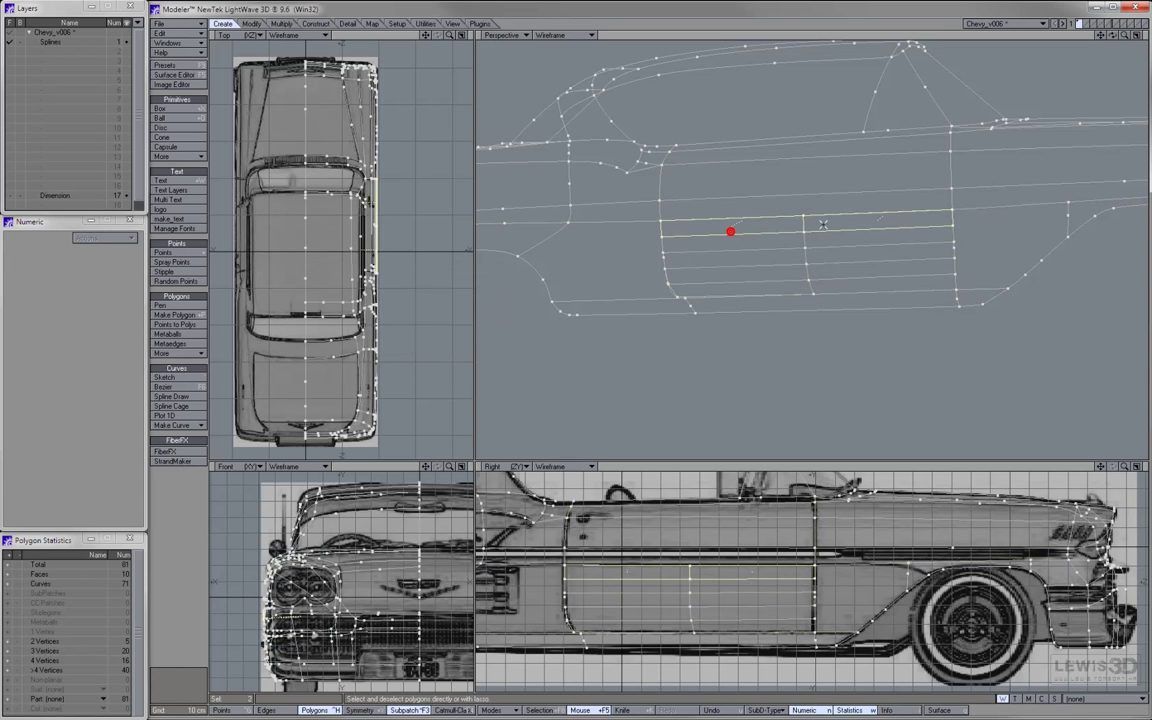
{"action": "left_click_drag", "start_coordinate": [771, 226], "coordinate": [782, 283]}
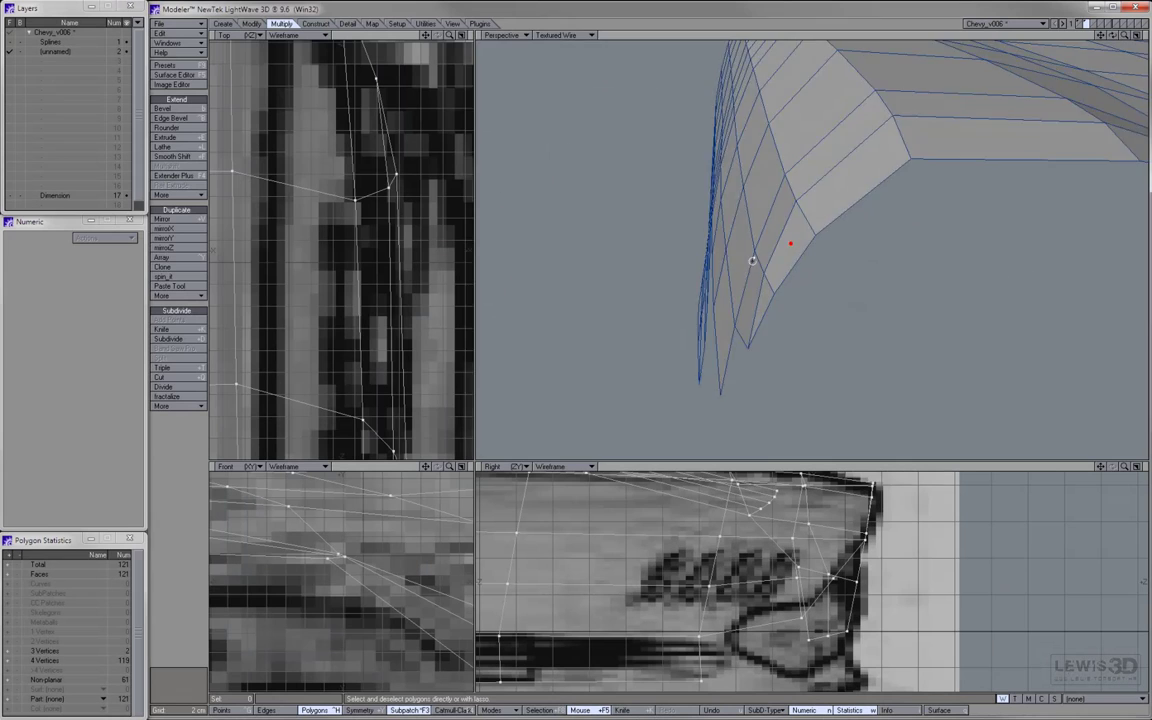
- Orbit and zoom in on the car body's polygon mesh in the Polys layer
{"action": "left_click_drag", "start_coordinate": [752, 261], "coordinate": [861, 307], "text": "alt"}
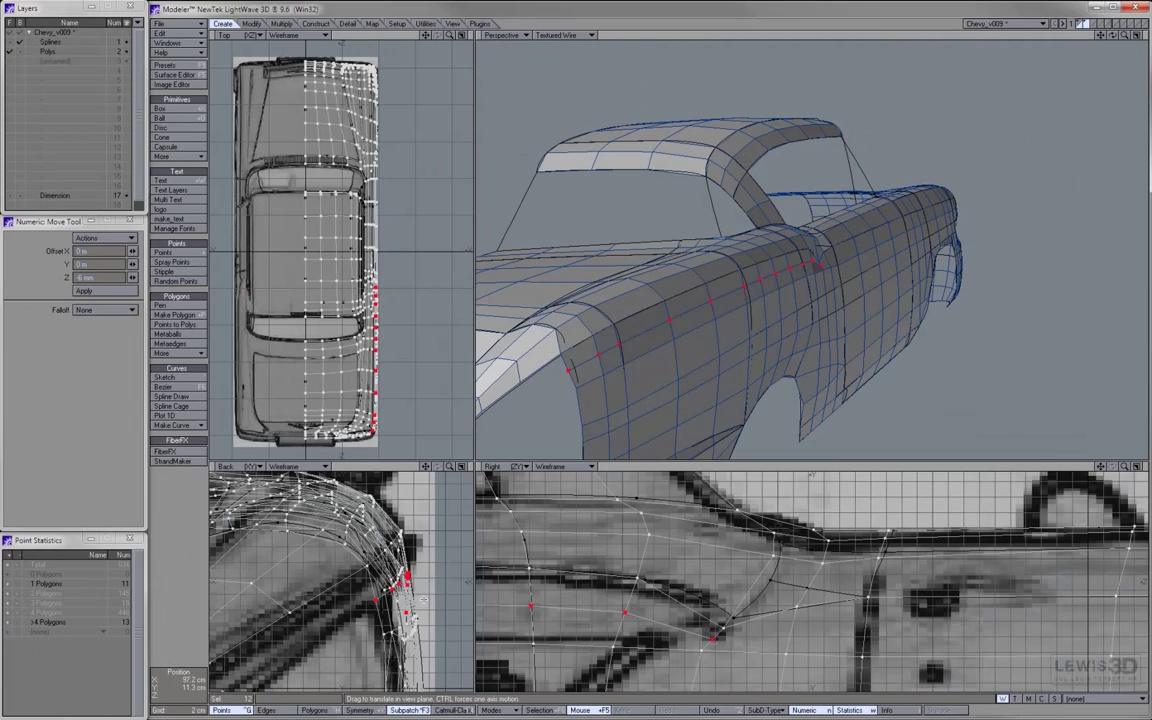
- Shift the crease points left and up, then delete the stray point at the rear-deck notch
{"action": "left_click_drag", "start_coordinate": [424, 600], "coordinate": [394, 595]}
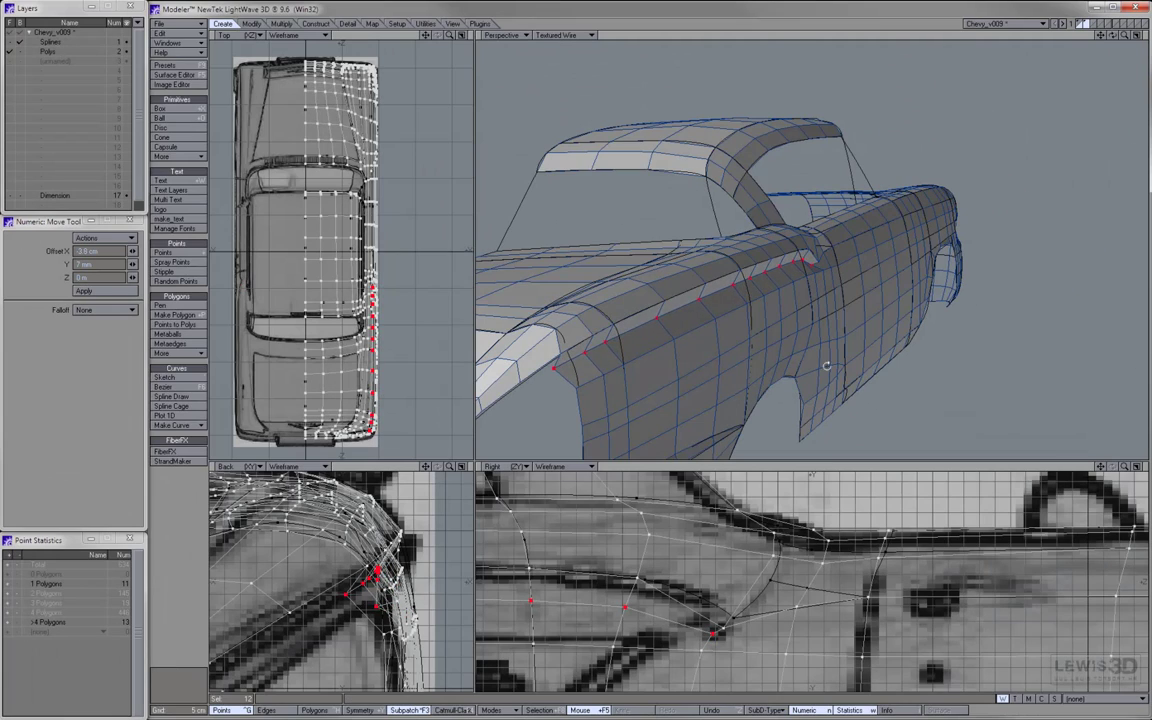
{"action": "mouse_move", "coordinate": [826, 366]}
{"action": "left_mouse_down", "text": "alt"}
{"action": "mouse_move", "coordinate": [952, 269]}
{"action": "mouse_move", "coordinate": [872, 283]}
{"action": "left_mouse_up", "text": "alt"}
{"action": "key", "text": "space"}
{"action": "key", "text": "slash"}
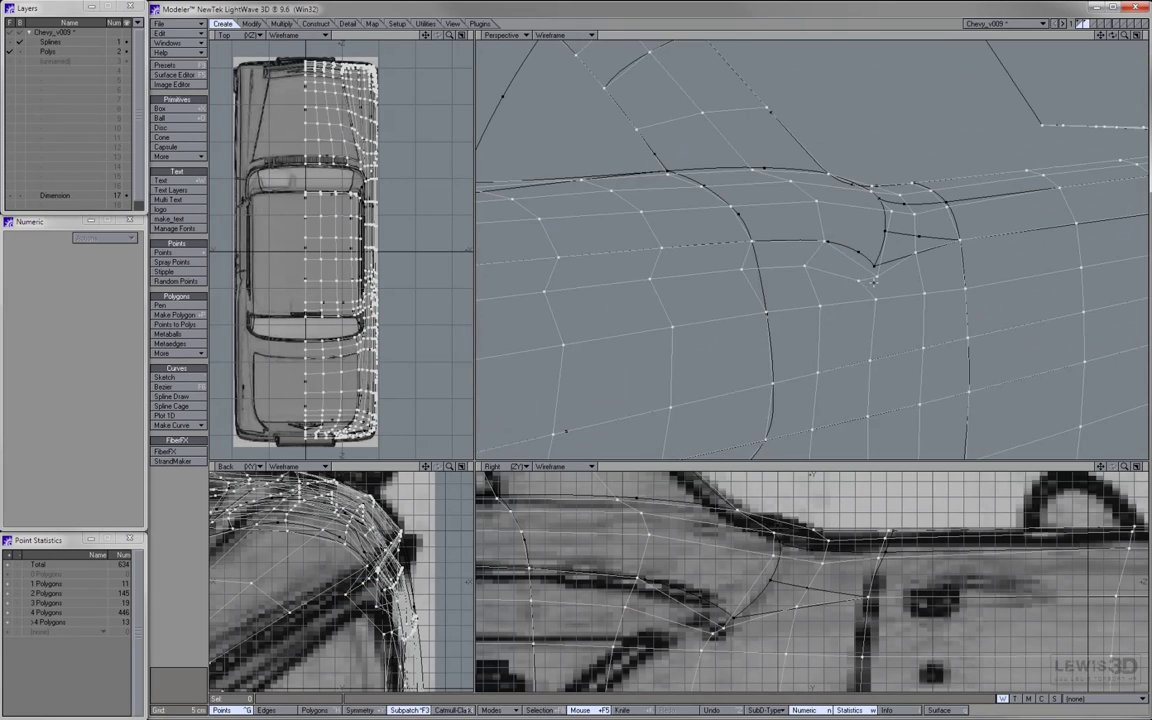
{"action": "key", "text": "k"}
{"action": "key", "text": "slash"}
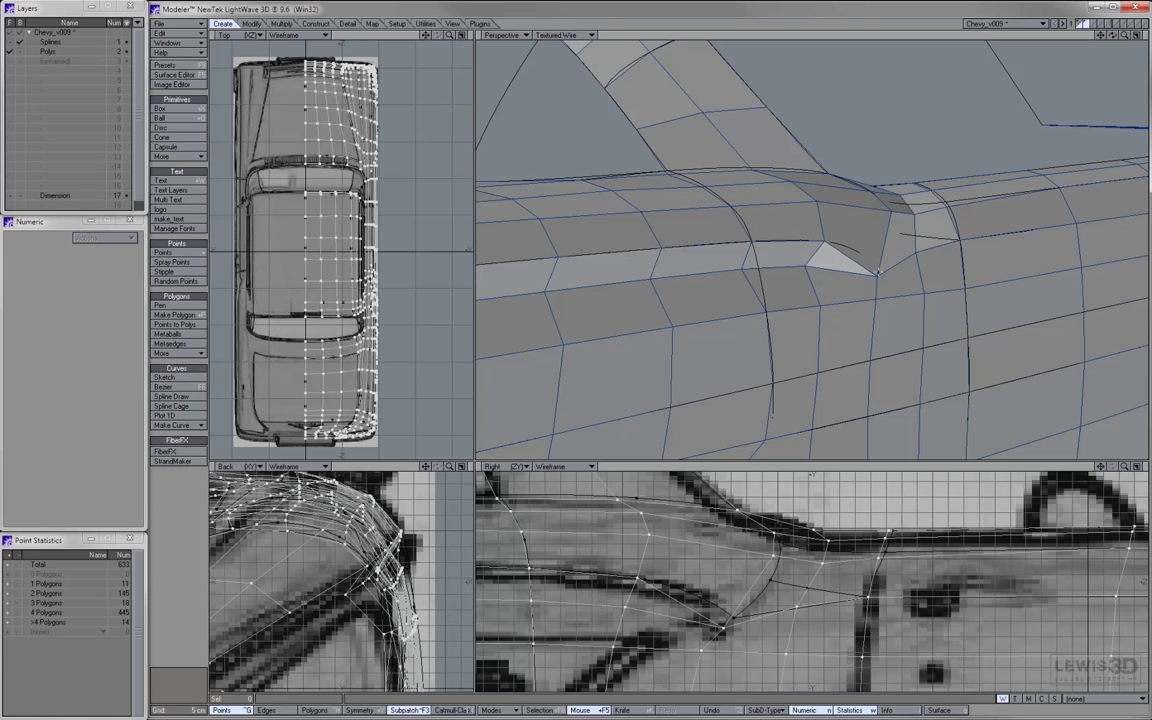
- Slide a body-line point along its edge and display the body as smooth subpatches
{"action": "key", "text": "ctrl+t"}
{"action": "mouse_move", "coordinate": [872, 268]}
{"action": "left_mouse_down"}
{"action": "mouse_move", "coordinate": [674, 249]}
{"action": "mouse_move", "coordinate": [687, 260]}
{"action": "mouse_move", "coordinate": [750, 245]}
{"action": "left_mouse_up"}
{"action": "key", "text": "space"}
{"action": "key", "text": "ctrl+h"}
{"action": "key", "text": "Tab"}
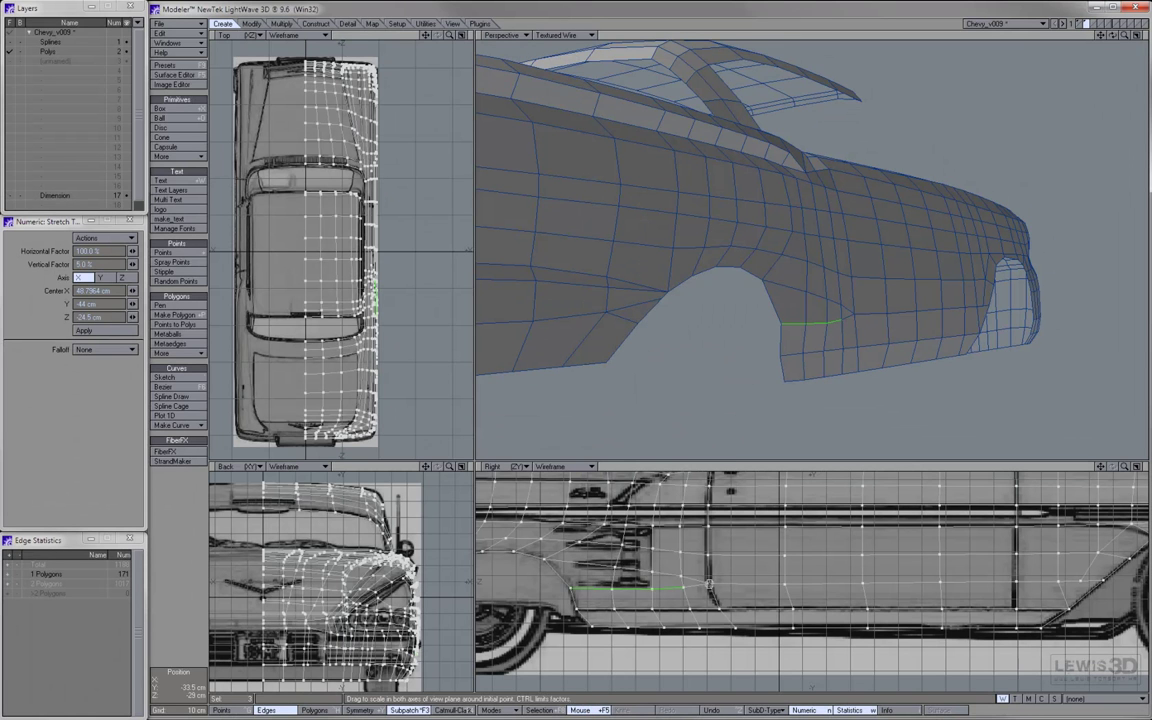
- Stretch the wheel-arch edge vertically to about 8% so it lies flat, then deselect it
{"action": "left_click_drag", "start_coordinate": [708, 582], "coordinate": [708, 588]}
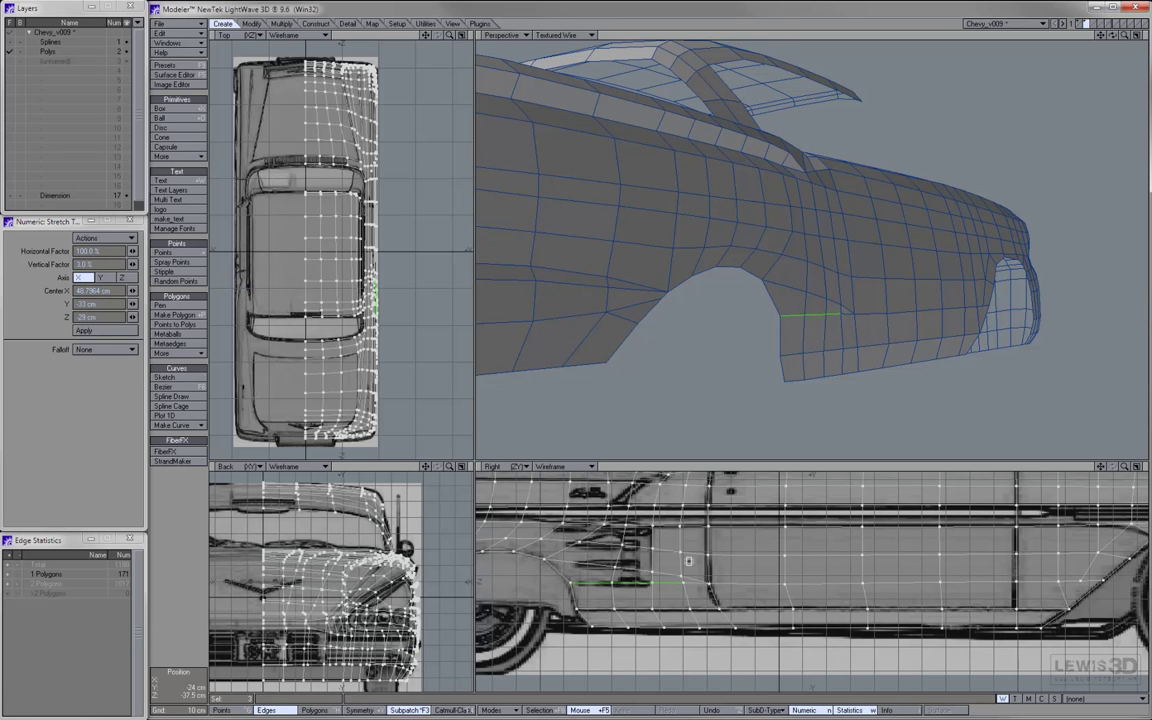
{"action": "scroll", "coordinate": [652, 590], "scroll_direction": "up", "scroll_amount": 1}
{"action": "scroll", "coordinate": [695, 602], "scroll_direction": "up", "scroll_amount": 1}
{"action": "scroll", "coordinate": [695, 602], "scroll_direction": "up", "scroll_amount": 1}
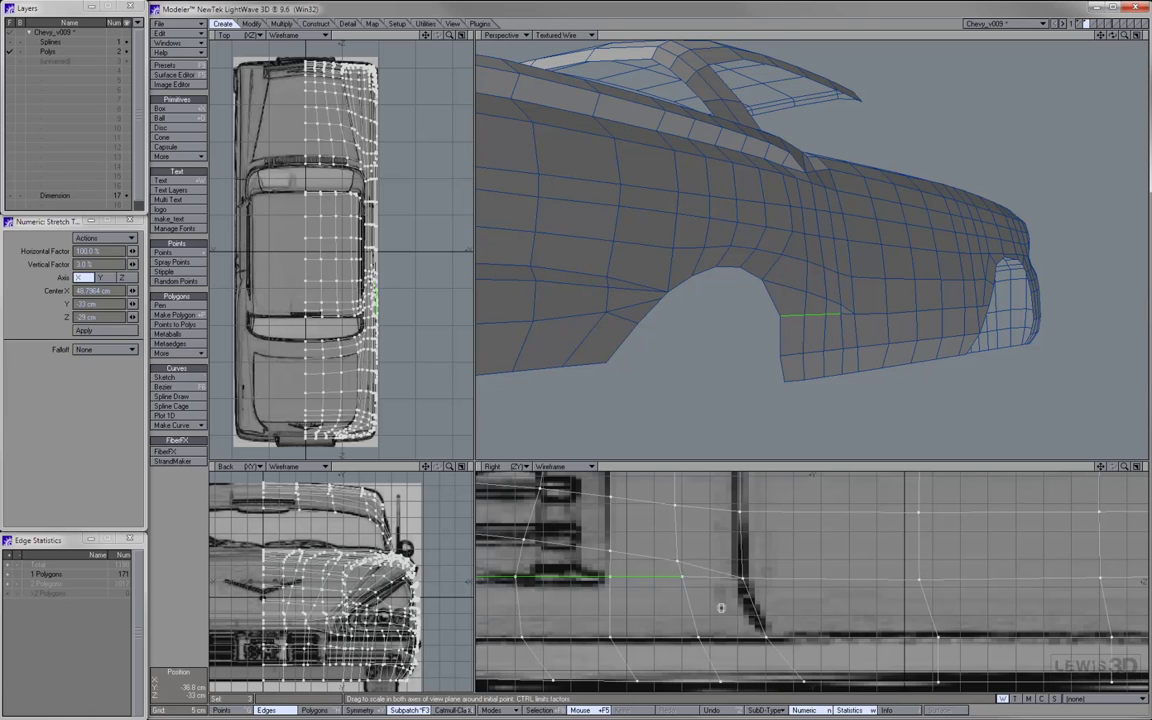
{"action": "key", "text": "t"}
{"action": "scroll", "coordinate": [700, 600], "scroll_direction": "down", "scroll_amount": 1}
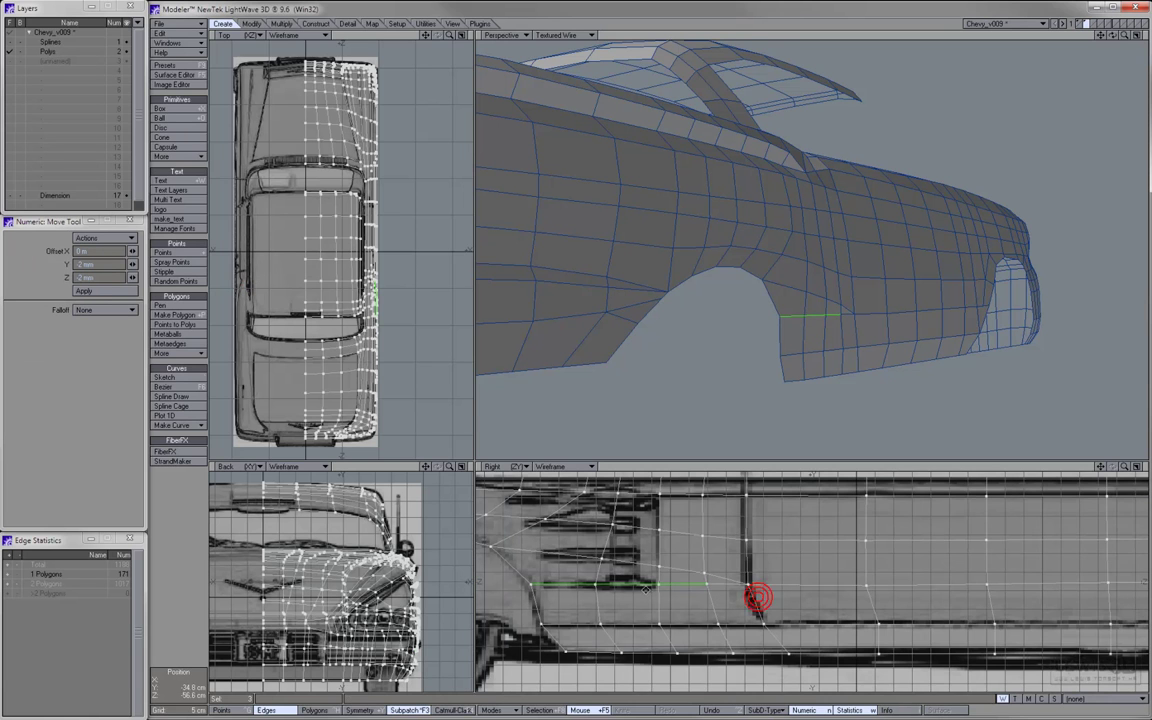
{"action": "scroll", "coordinate": [759, 597], "scroll_direction": "down", "scroll_amount": 1}
{"action": "key", "text": "space"}
{"action": "key", "text": "slash"}
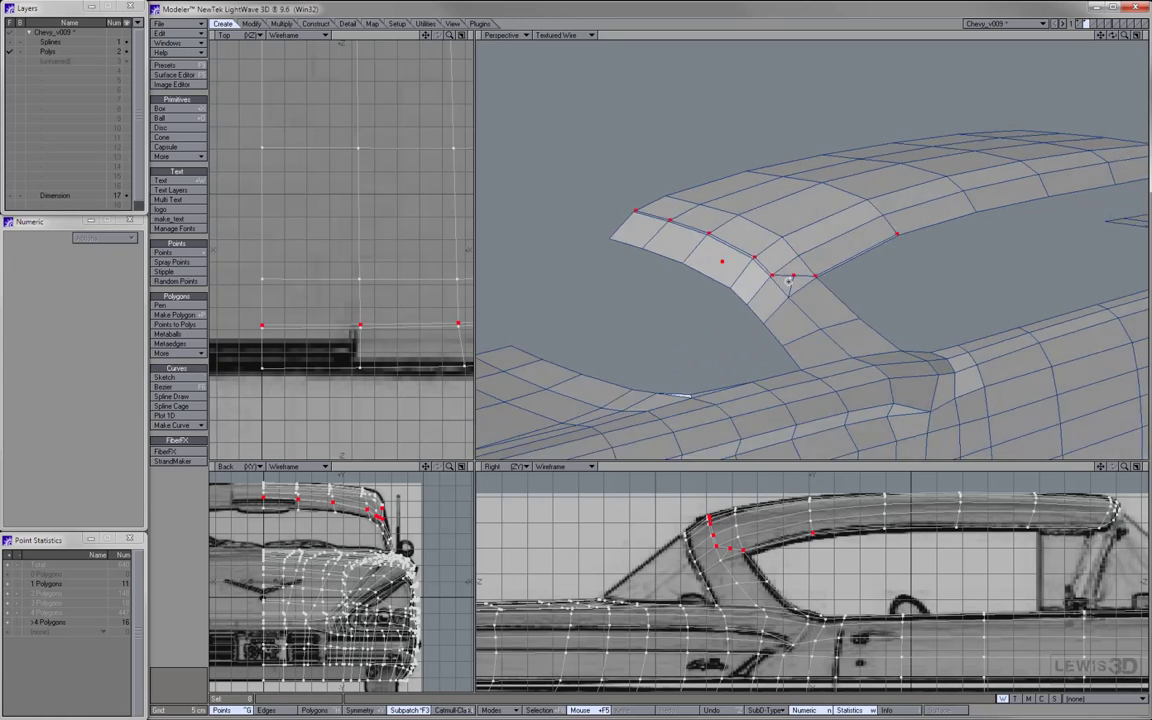
- Cut new edge loops through the roof pillar's curved corner polygons with Band Saw
{"action": "mouse_move", "coordinate": [700, 300]}
{"action": "left_mouse_down", "text": "alt"}
{"action": "mouse_move", "coordinate": [831, 314]}
{"action": "mouse_move", "coordinate": [822, 317]}
{"action": "left_mouse_up", "text": "alt"}
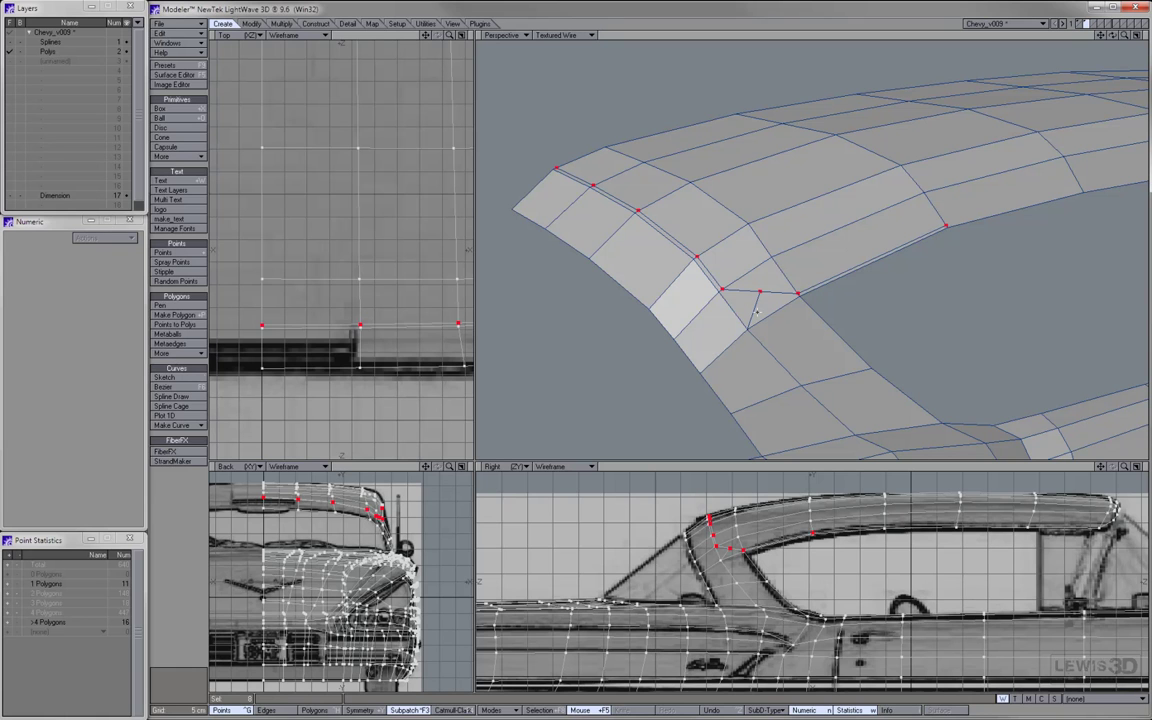
{"action": "key", "text": "ctrl+h"}
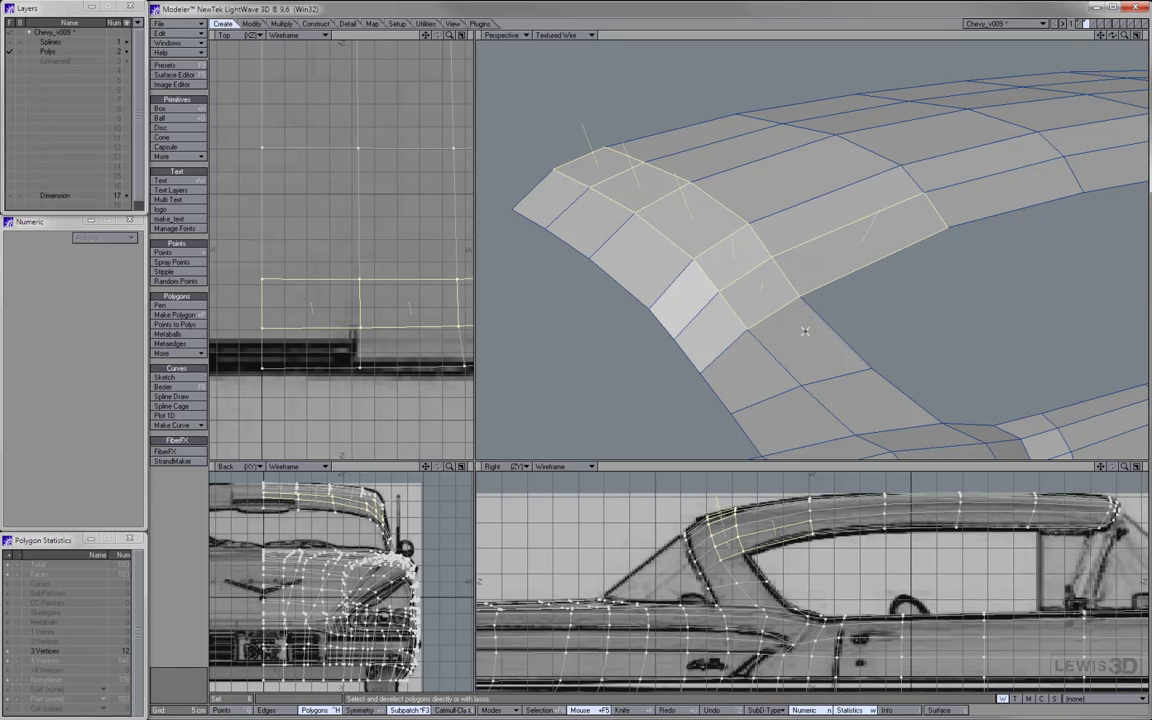
{"action": "key", "text": "shift+z"}
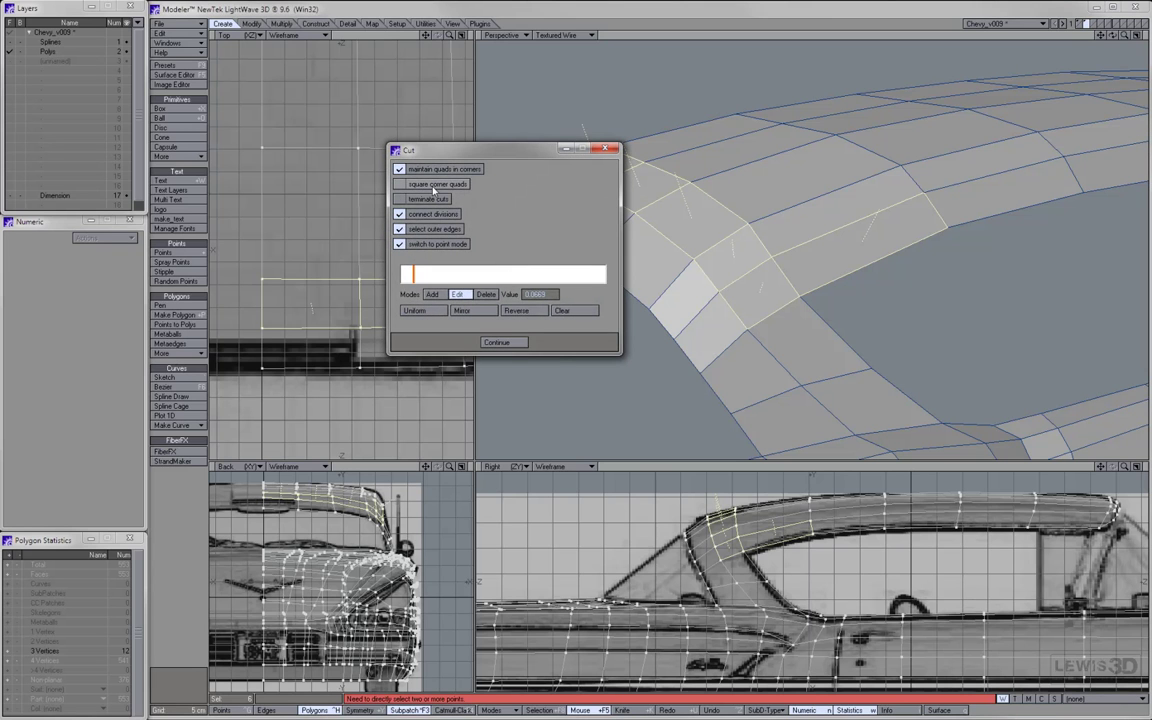
{"action": "left_click", "coordinate": [496, 342]}
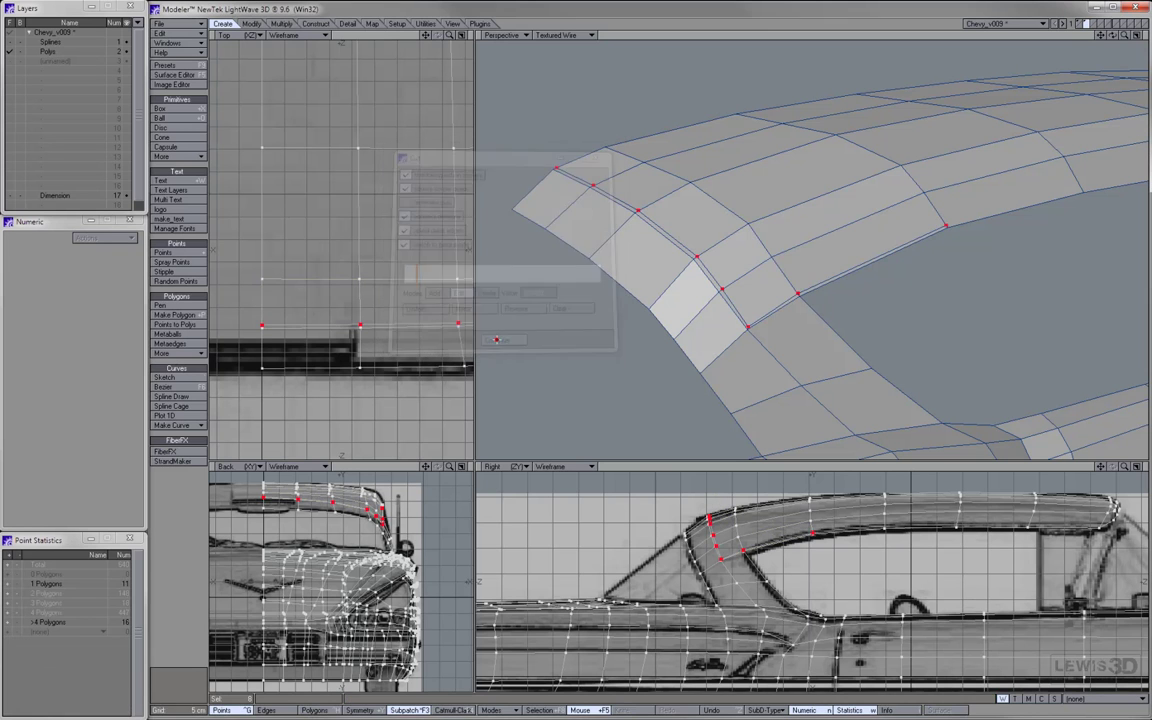
- Slide one newly cut roof-pillar point slightly up its edge
{"action": "left_click_drag", "start_coordinate": [671, 294], "coordinate": [811, 332], "text": "ctrl+alt"}
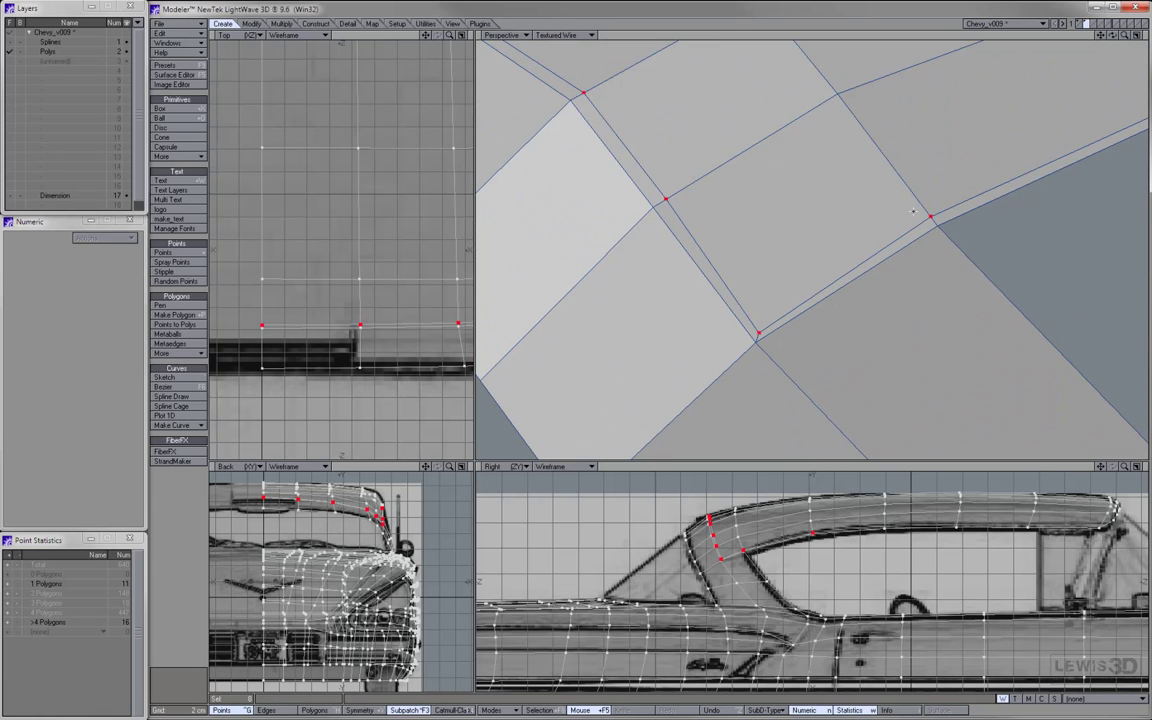
{"action": "key", "text": "slash"}
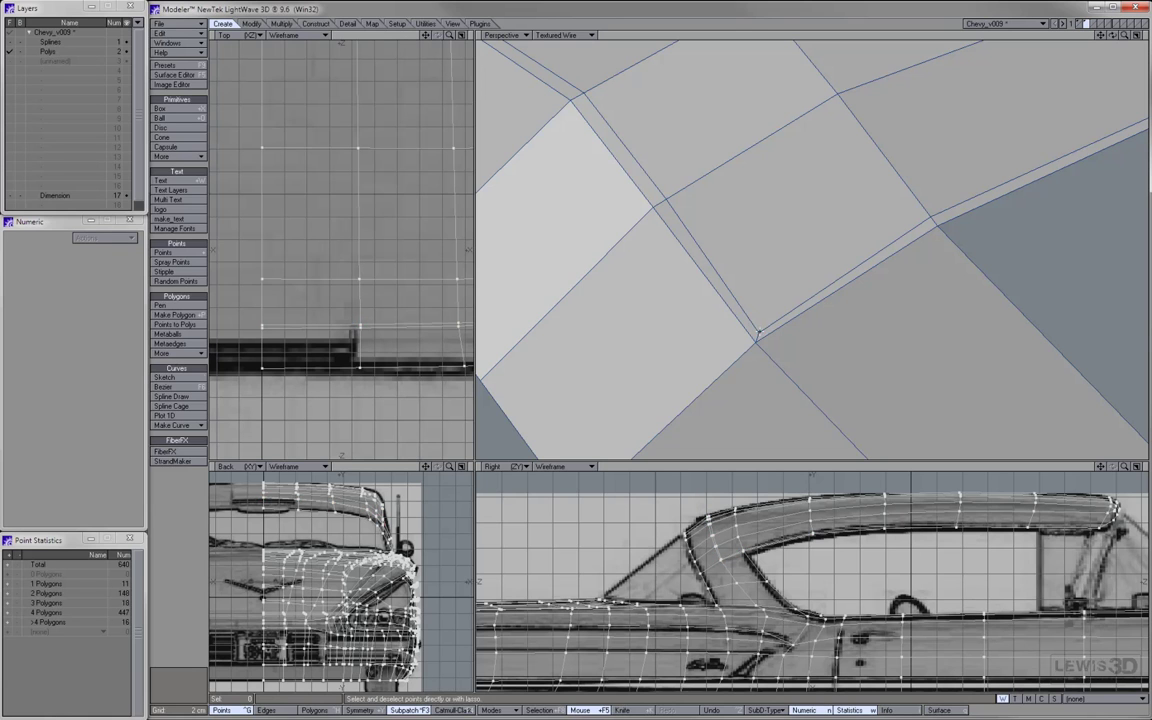
{"action": "left_click", "coordinate": [758, 332]}
{"action": "left_click_drag", "start_coordinate": [761, 333], "coordinate": [758, 326]}
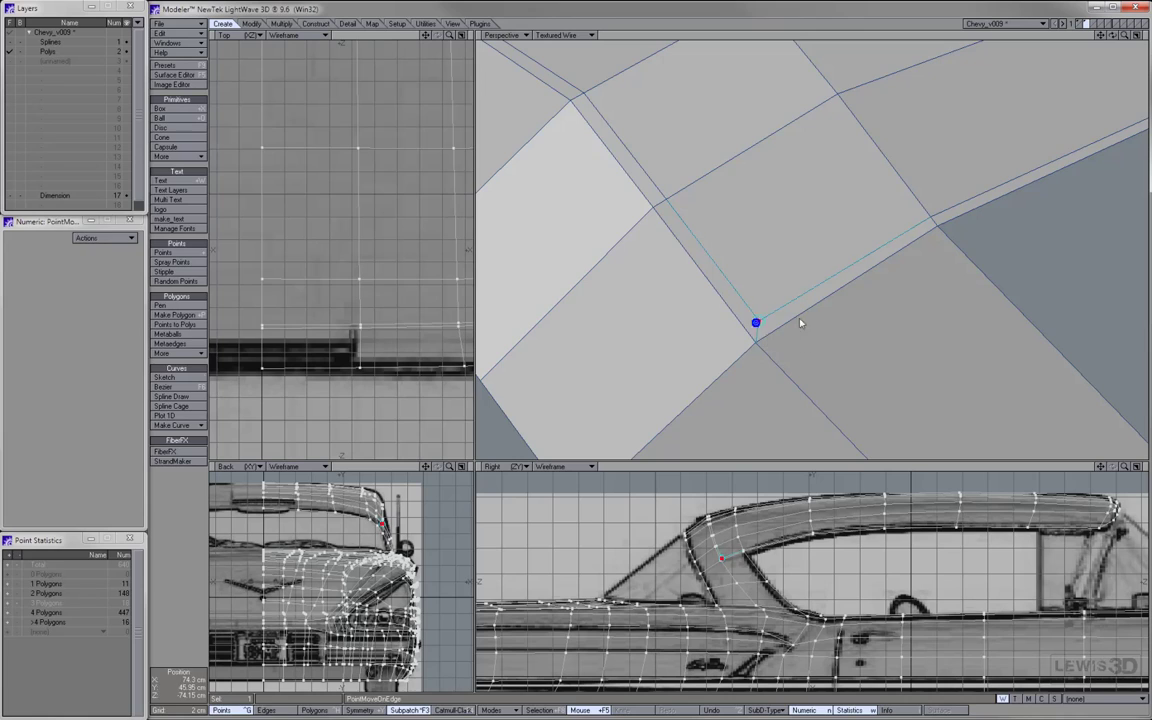
{"action": "key", "text": "ctrl+h"}
{"action": "scroll", "coordinate": [794, 302], "scroll_direction": "down", "scroll_amount": 2}
{"action": "scroll", "coordinate": [789, 293], "scroll_direction": "down", "scroll_amount": 5}
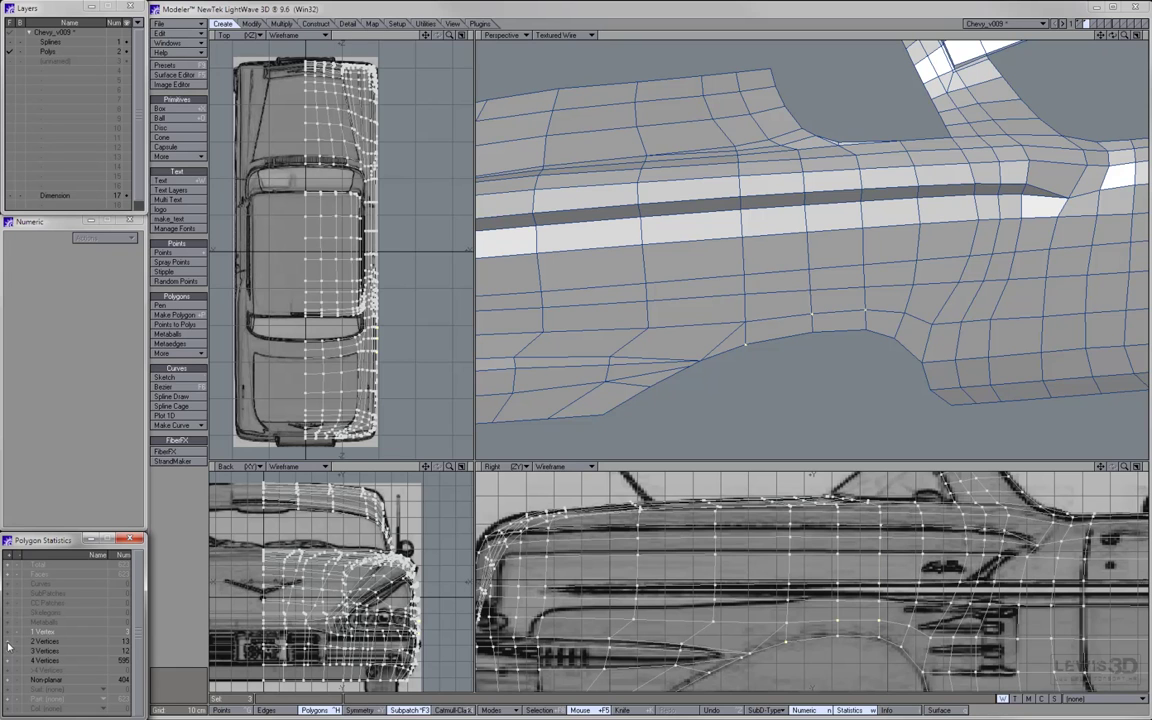
- Select the two-point polygons and inspect the smoothed rear quarter panel
{"action": "left_click", "coordinate": [8, 645]}
{"action": "mouse_move", "coordinate": [855, 281]}
{"action": "left_mouse_down", "text": "alt"}
{"action": "mouse_move", "coordinate": [760, 287]}
{"action": "mouse_move", "coordinate": [774, 325]}
{"action": "left_mouse_up", "text": "alt"}
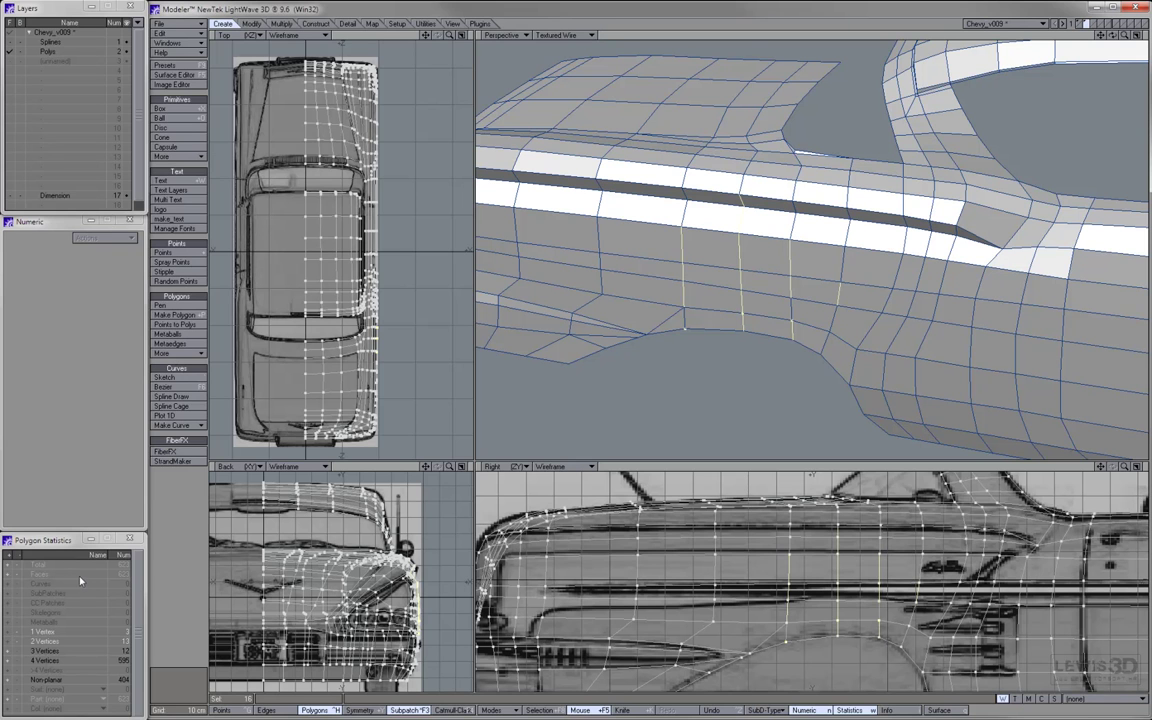
{"action": "left_click", "coordinate": [717, 377]}
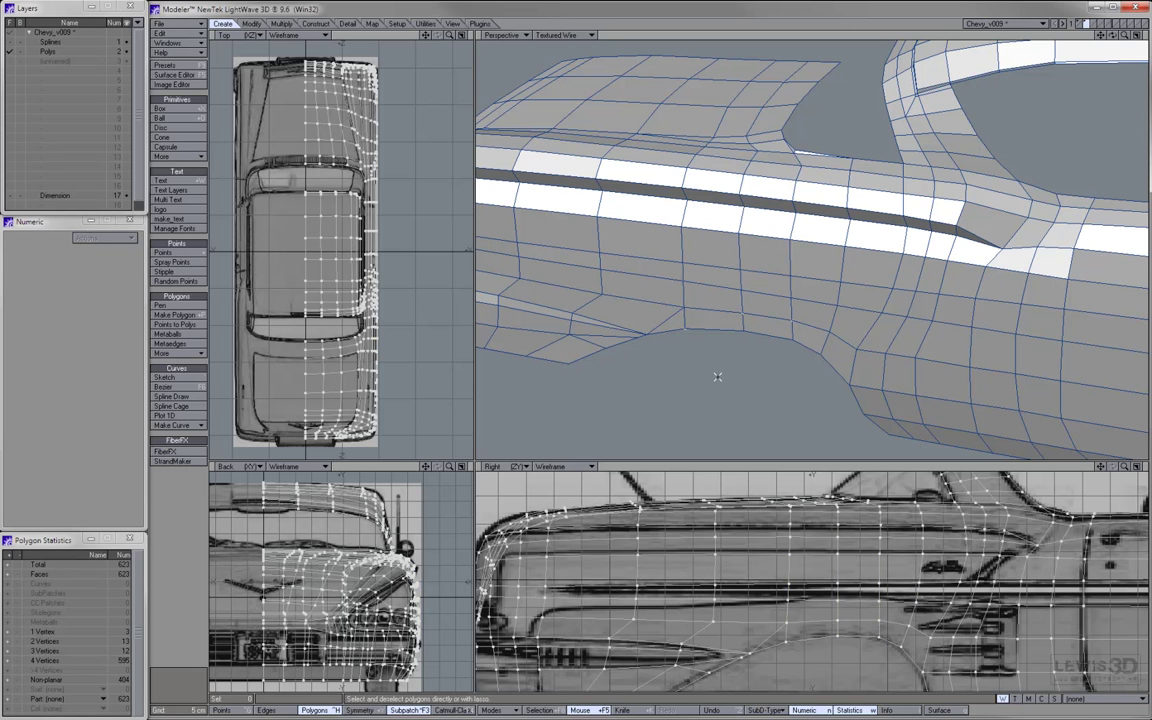
{"action": "key", "text": "Tab"}
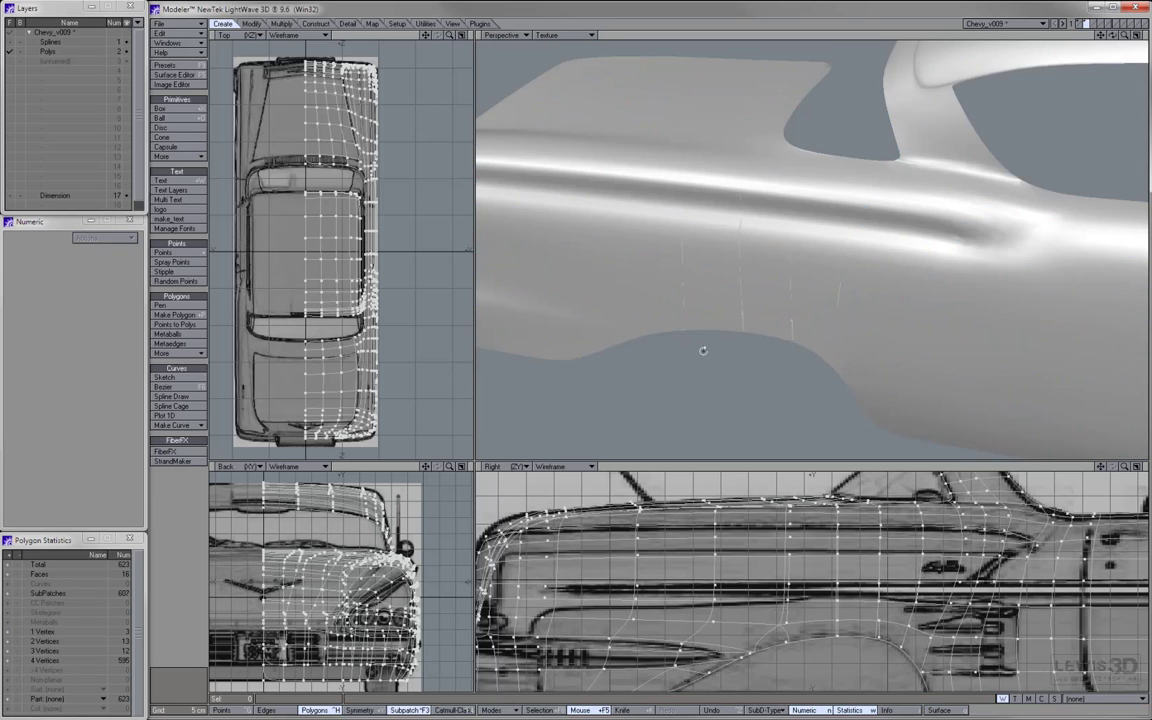
{"action": "mouse_move", "coordinate": [705, 347]}
{"action": "left_mouse_down", "text": "alt"}
{"action": "mouse_move", "coordinate": [864, 156]}
{"action": "mouse_move", "coordinate": [771, 249]}
{"action": "mouse_move", "coordinate": [882, 311]}
{"action": "mouse_move", "coordinate": [969, 289]}
{"action": "mouse_move", "coordinate": [753, 244]}
{"action": "mouse_move", "coordinate": [773, 289]}
{"action": "left_mouse_up", "text": "alt"}
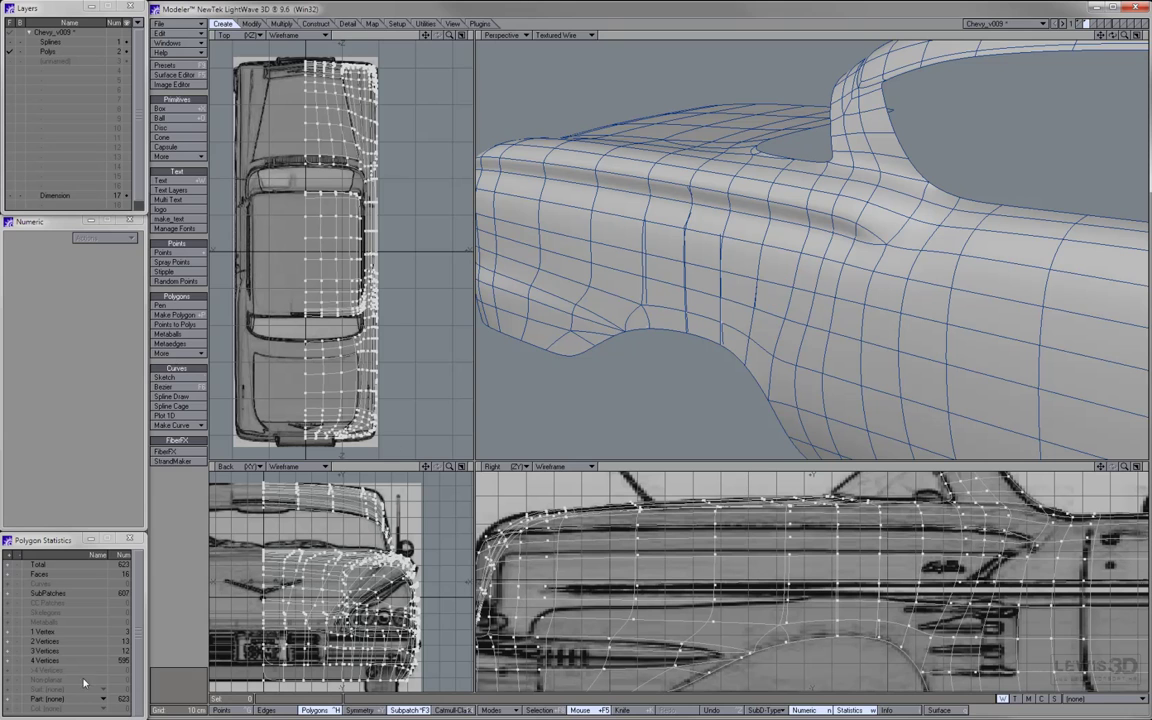
- Delete the stray one- and two-point polygons, leaving 607 subpatch polygons, and check the shading
{"action": "left_click", "coordinate": [8, 574]}
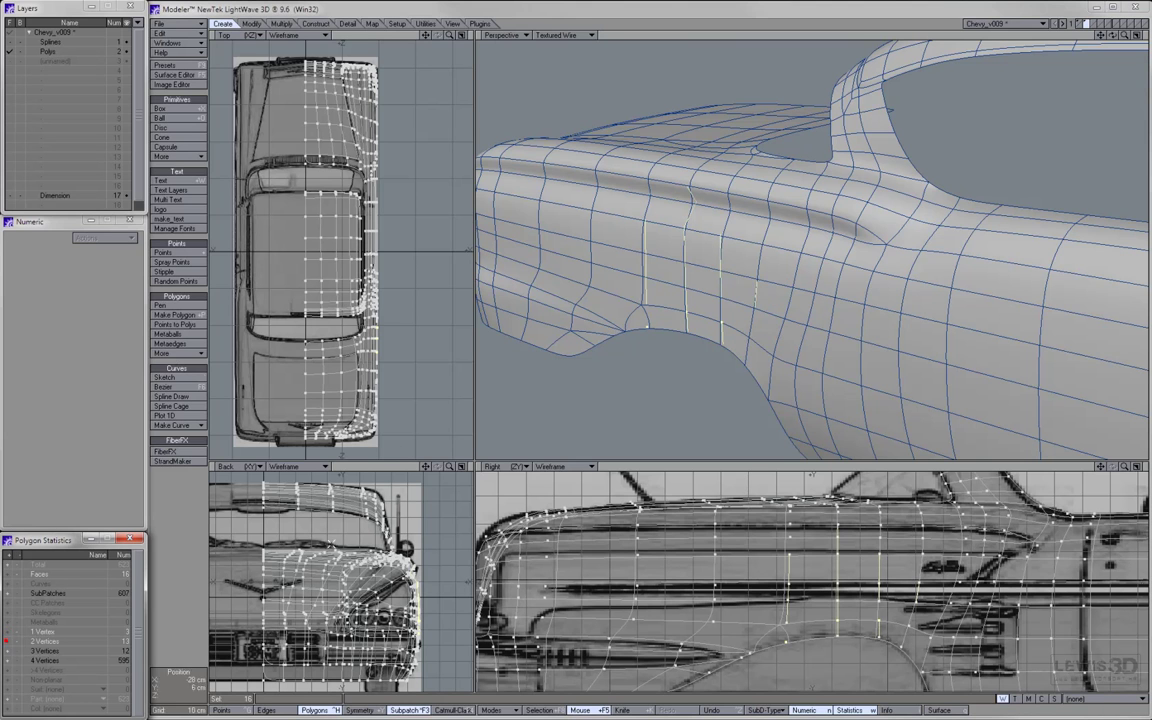
{"action": "key", "text": "Delete"}
{"action": "key", "text": "F7"}
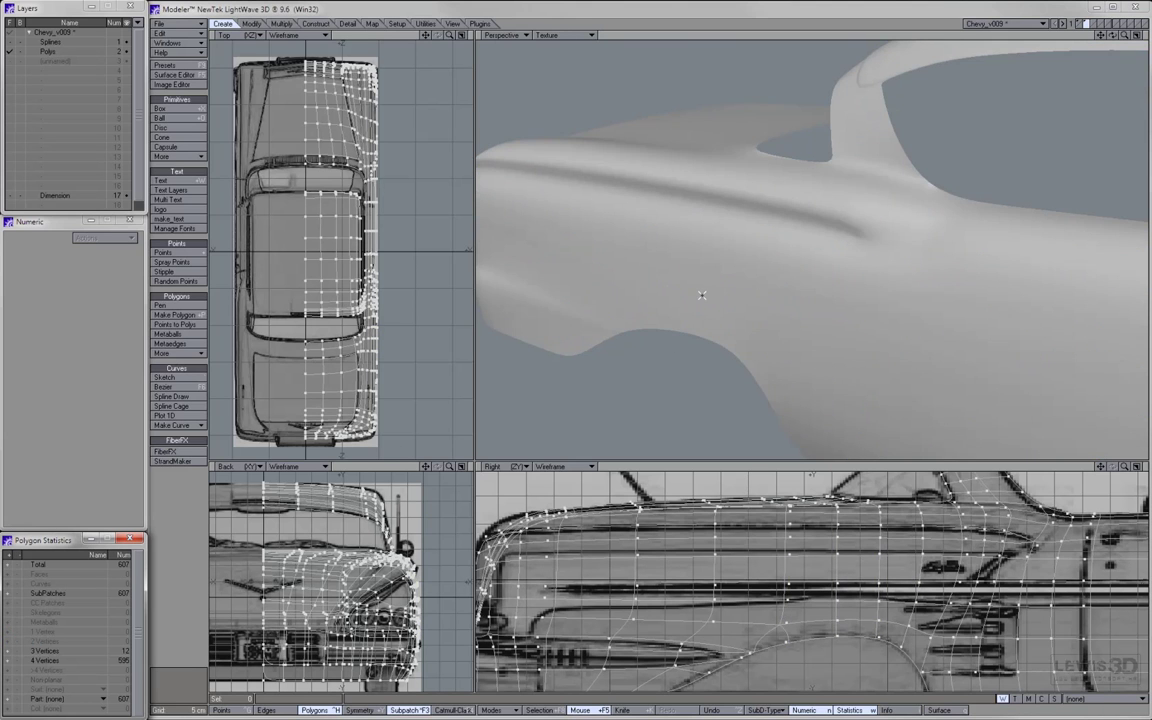
{"action": "key", "text": "Tab"}
{"action": "key", "text": "Tab"}
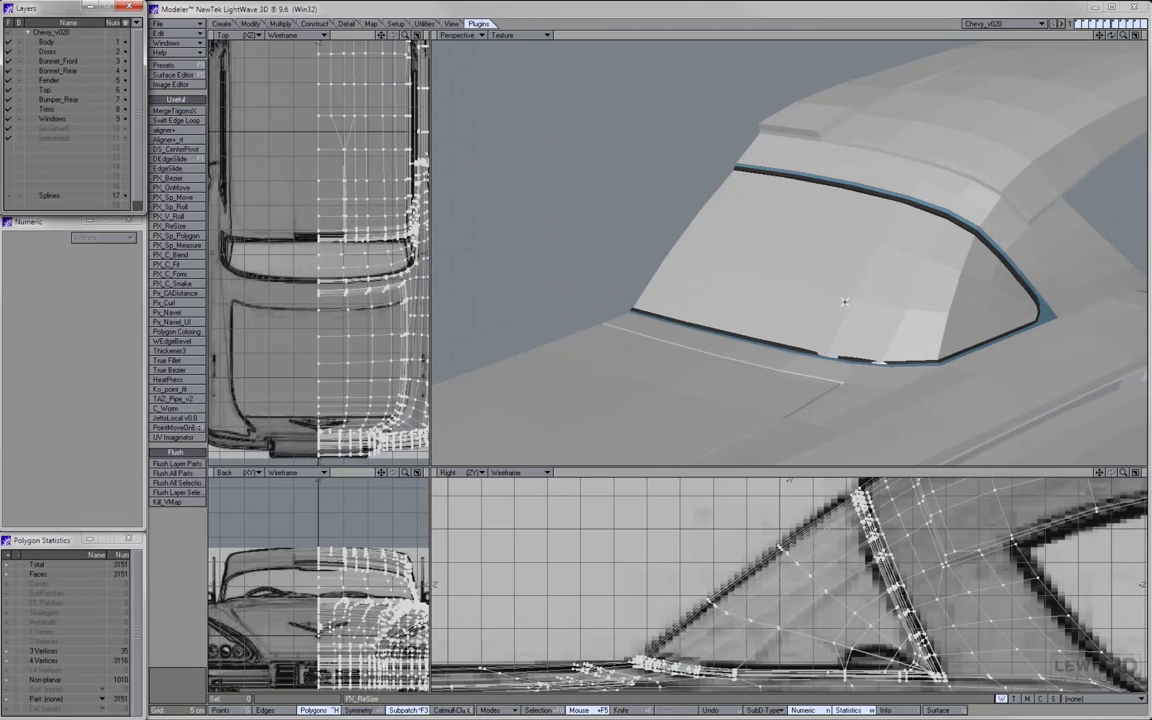
- Mirror the half body across X, fit all views, and turn on SubPatch smoothing
{"action": "key", "text": "shift+v"}
{"action": "key", "text": "n"}
{"action": "key", "text": "space"}
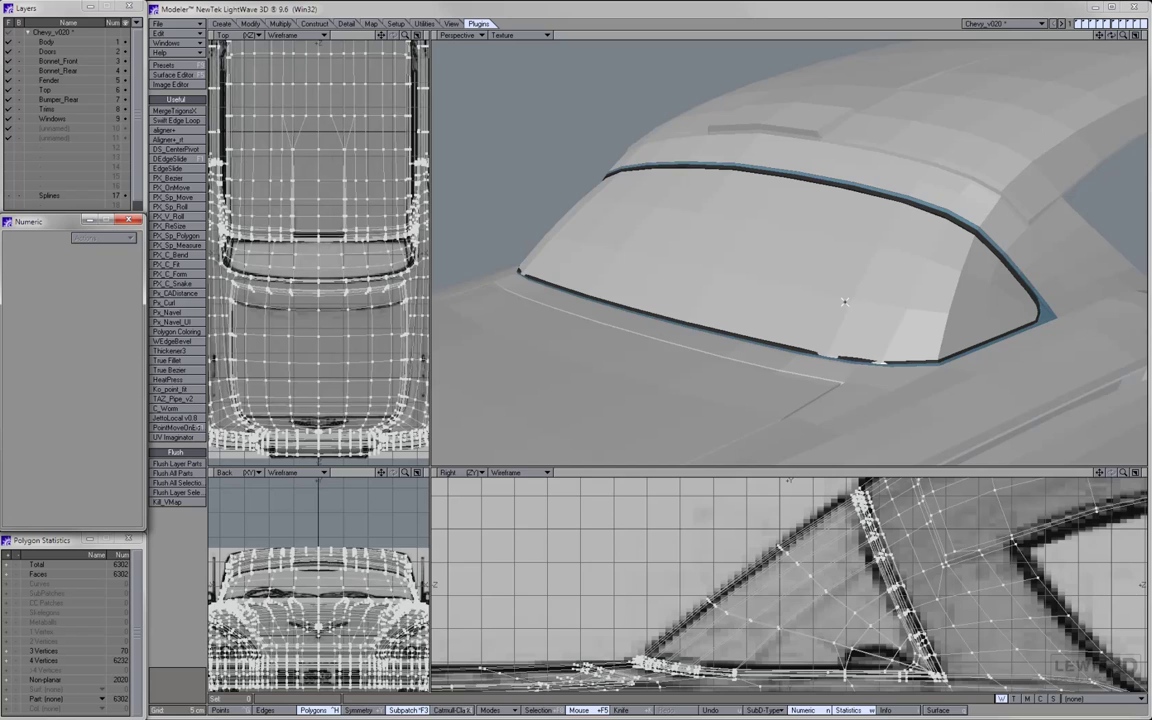
{"action": "key", "text": "a"}
{"action": "key", "text": "Tab"}
- Orbit the smooth full body to front and rear three-quarter views
{"action": "left_click_drag", "start_coordinate": [844, 301], "coordinate": [752, 305], "text": "alt"}
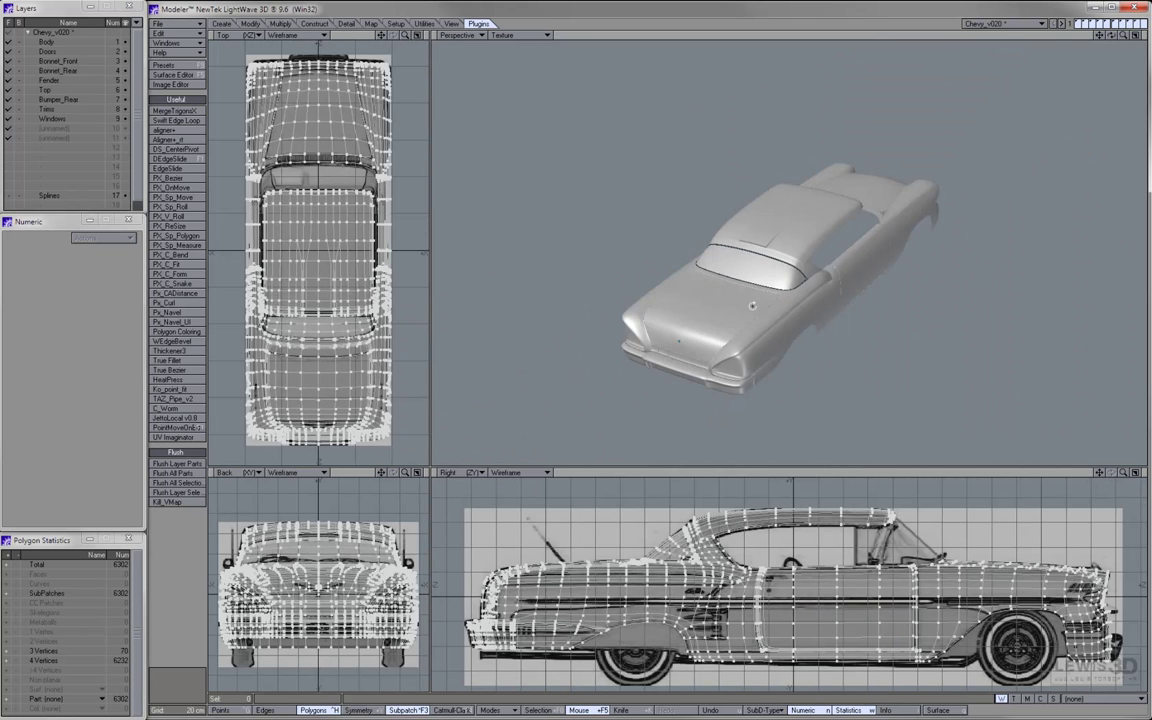
{"action": "scroll", "coordinate": [752, 305], "scroll_direction": "up", "scroll_amount": 5}
{"action": "mouse_move", "coordinate": [817, 267]}
{"action": "left_mouse_down", "text": "alt"}
{"action": "mouse_move", "coordinate": [895, 301]}
{"action": "mouse_move", "coordinate": [733, 248]}
{"action": "mouse_move", "coordinate": [643, 257]}
{"action": "mouse_move", "coordinate": [951, 307]}
{"action": "left_mouse_up", "text": "alt"}
{"action": "scroll", "coordinate": [733, 248], "scroll_direction": "down", "scroll_amount": 5}
{"action": "left_click_drag", "start_coordinate": [921, 340], "coordinate": [688, 309], "text": "alt"}
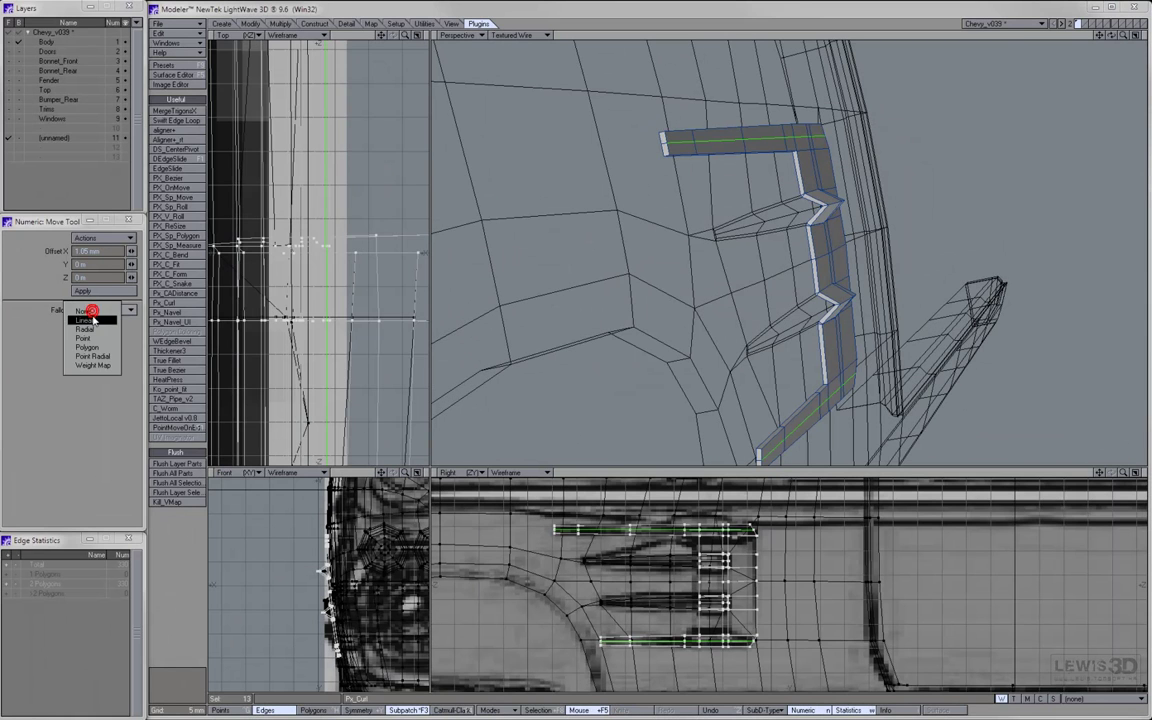
- Push the side-trim edges out 1 cm in X with a linear falloff range
{"action": "left_click", "coordinate": [80, 327]}
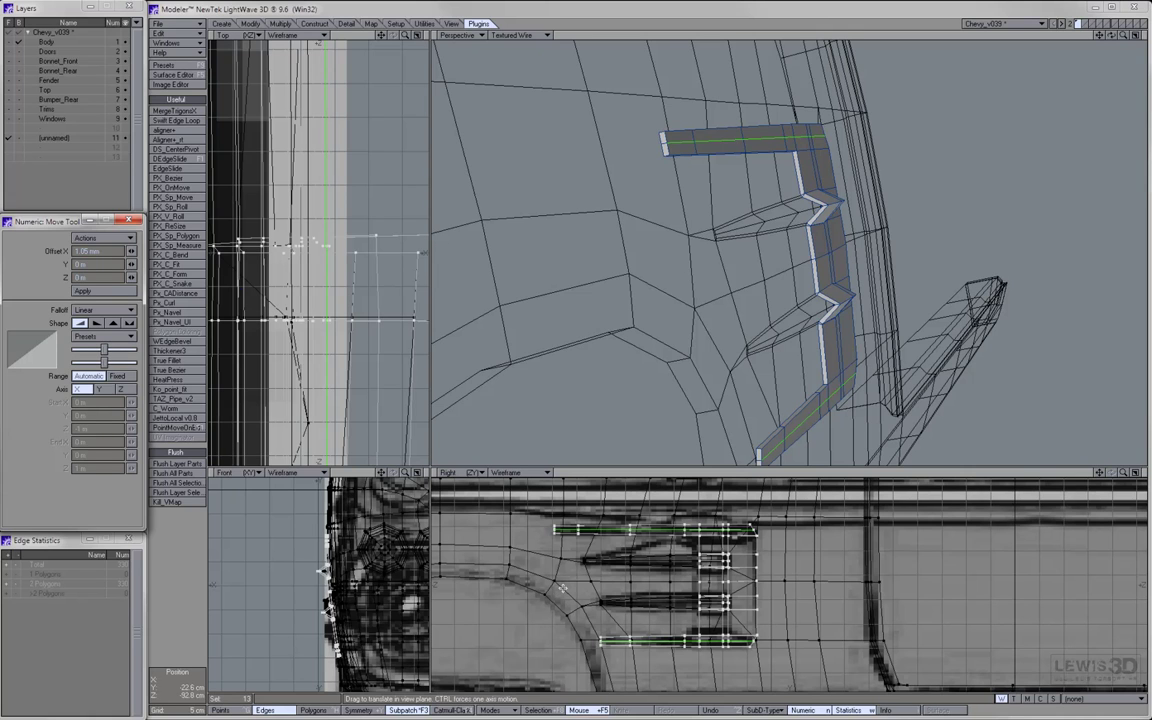
{"action": "left_click_drag", "start_coordinate": [563, 590], "coordinate": [757, 590]}
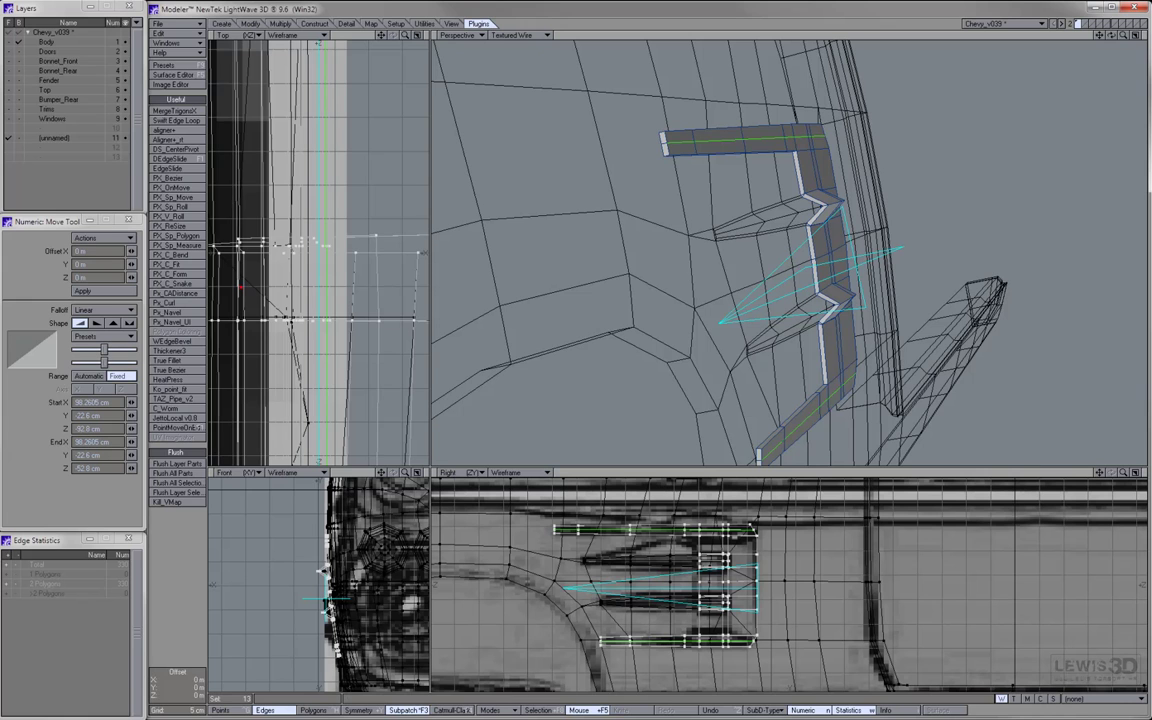
{"action": "left_click_drag", "start_coordinate": [333, 629], "coordinate": [380, 630]}
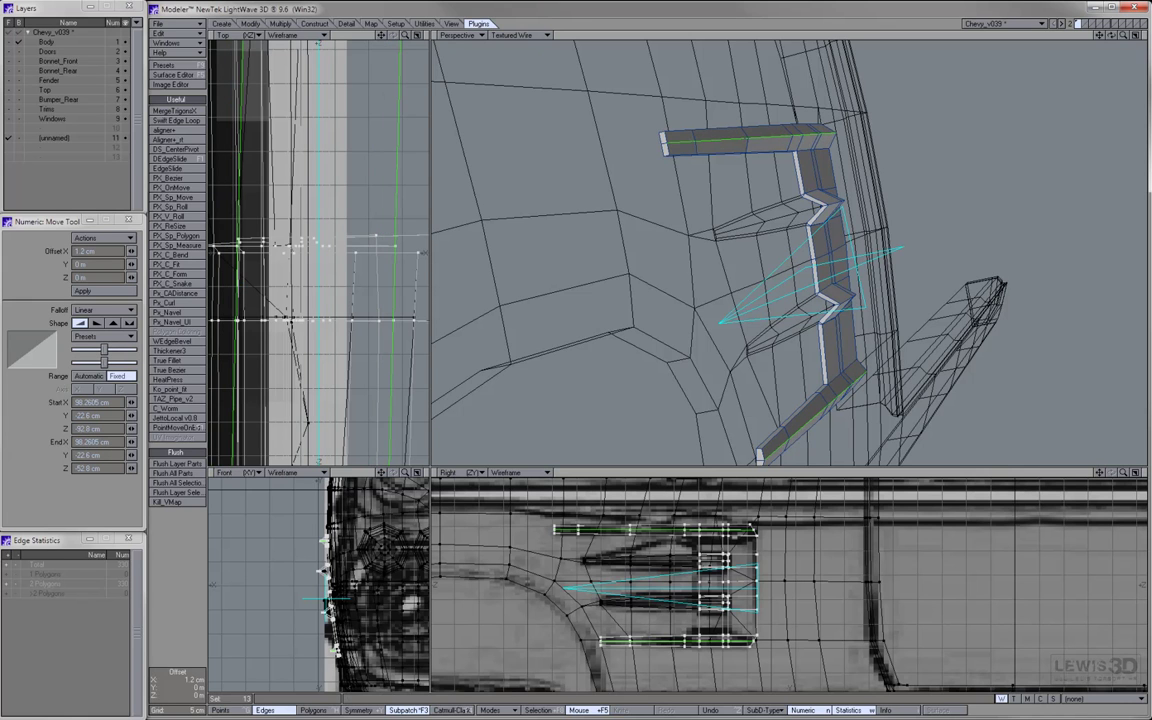
- Inspect the trim unsmoothed from several angles and show all body layers together
{"action": "scroll", "coordinate": [338, 253], "scroll_direction": "down", "scroll_amount": 2}
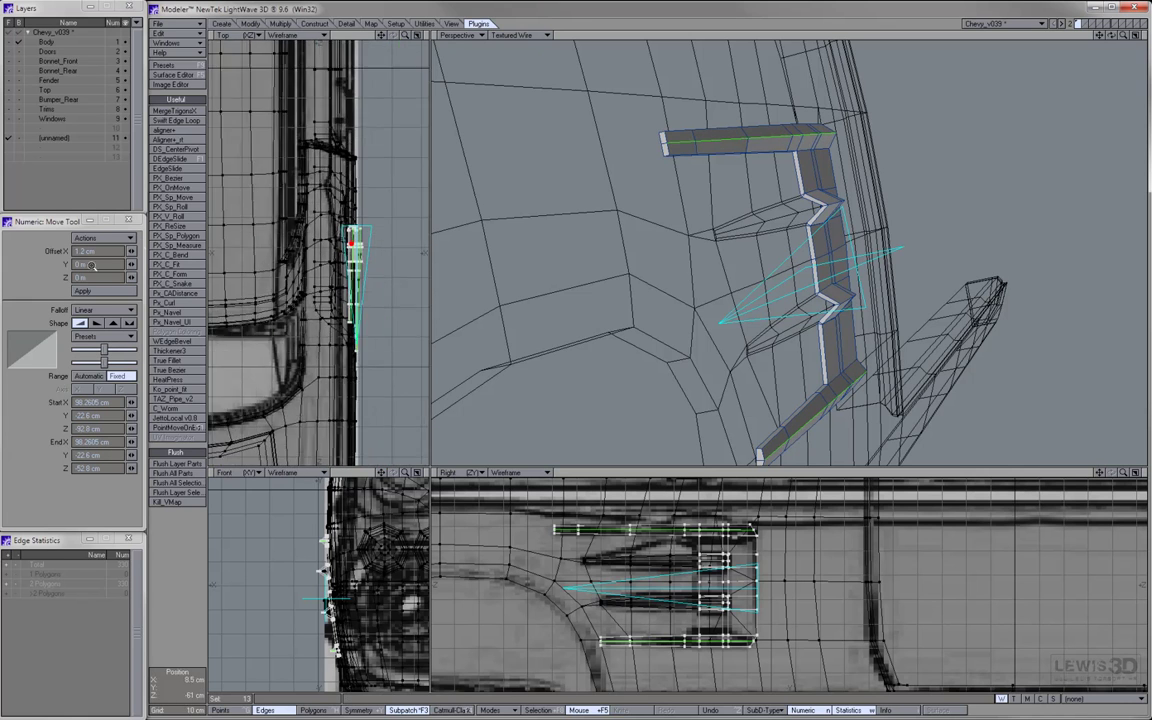
{"action": "scroll", "coordinate": [338, 253], "scroll_direction": "up", "scroll_amount": 2}
{"action": "mouse_move", "coordinate": [640, 260]}
{"action": "left_mouse_down", "text": "alt"}
{"action": "mouse_move", "coordinate": [815, 258]}
{"action": "mouse_move", "coordinate": [790, 279]}
{"action": "mouse_move", "coordinate": [805, 296]}
{"action": "left_mouse_up", "text": "alt"}
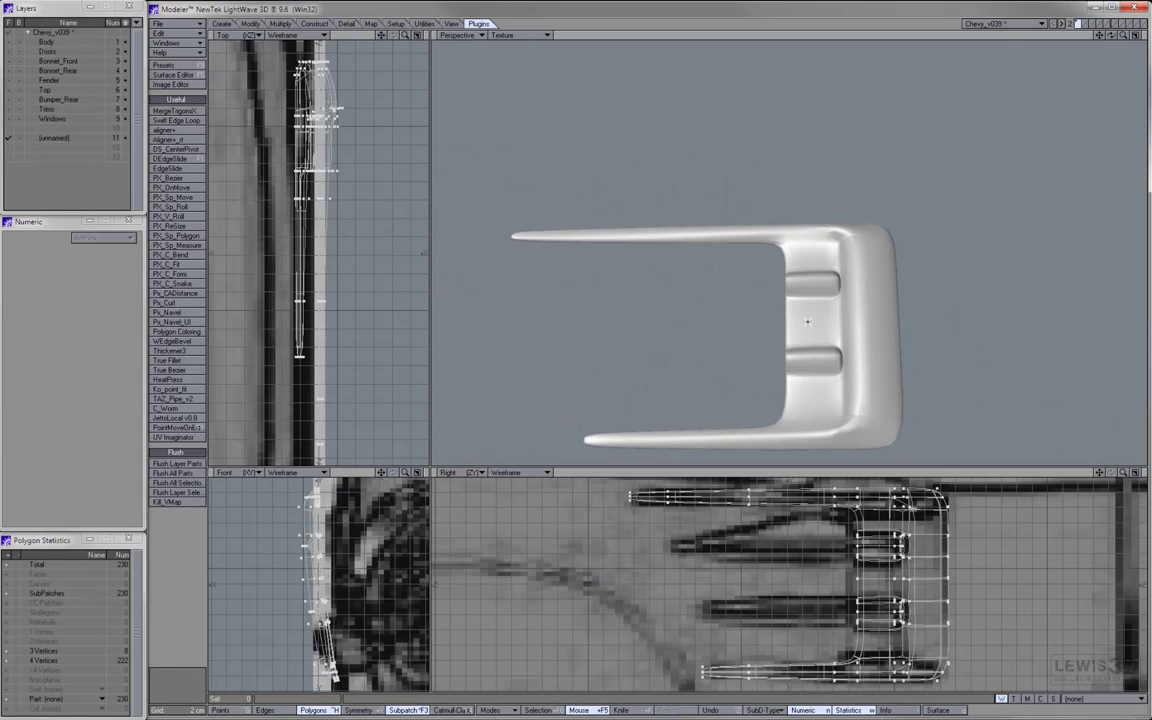
{"action": "left_click_drag", "start_coordinate": [807, 321], "coordinate": [831, 291], "text": "alt"}
{"action": "key", "text": "Tab"}
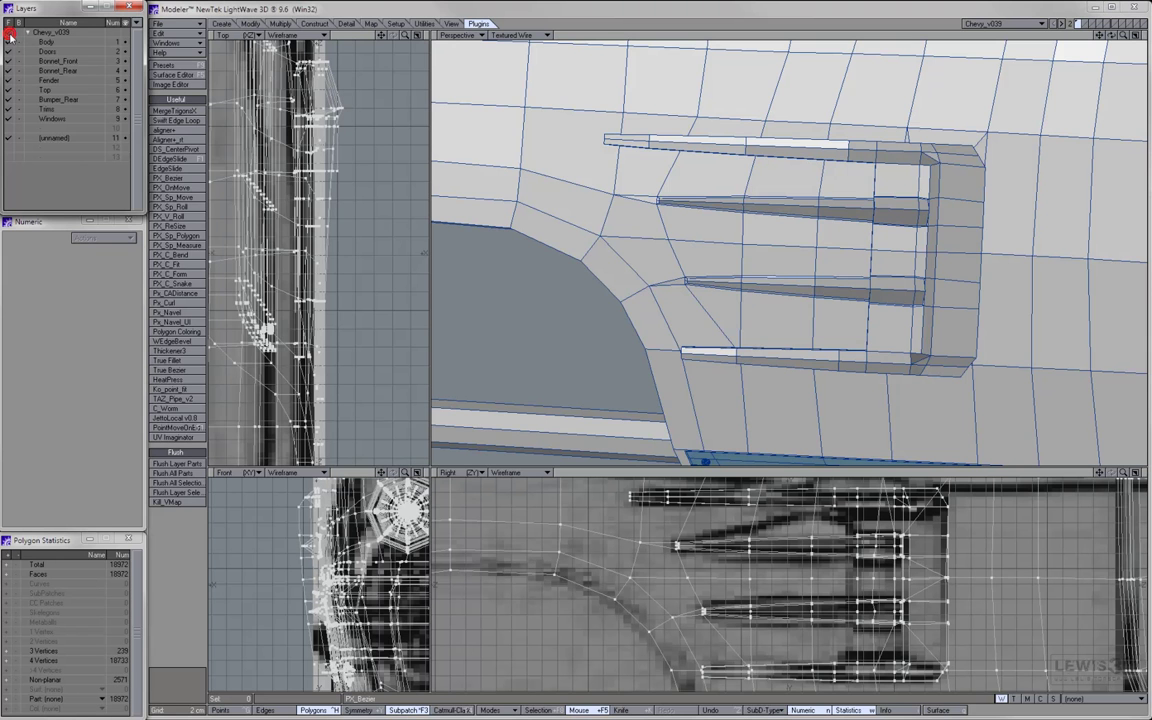
{"action": "left_click", "coordinate": [9, 32]}
{"action": "left_click_drag", "start_coordinate": [707, 243], "coordinate": [759, 267], "text": "ctrl+alt"}
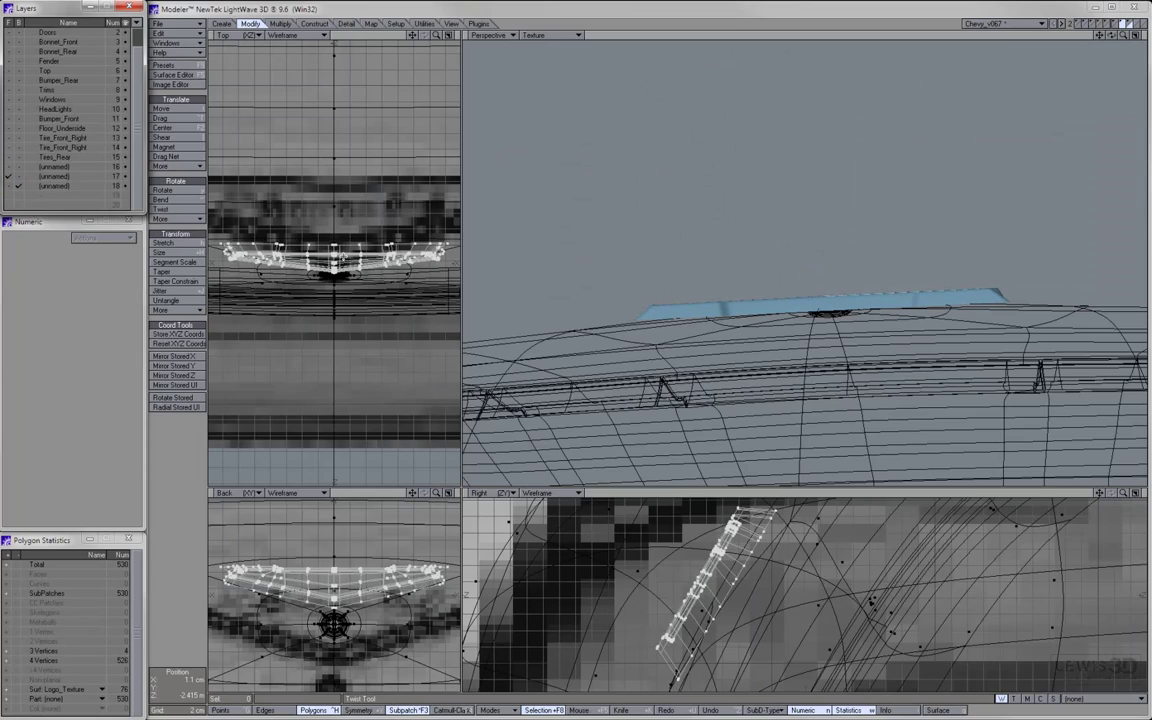
- Set up a U-shaped linear falloff spanning the trunk emblem's width in Top view for Move
{"action": "key", "text": "t"}
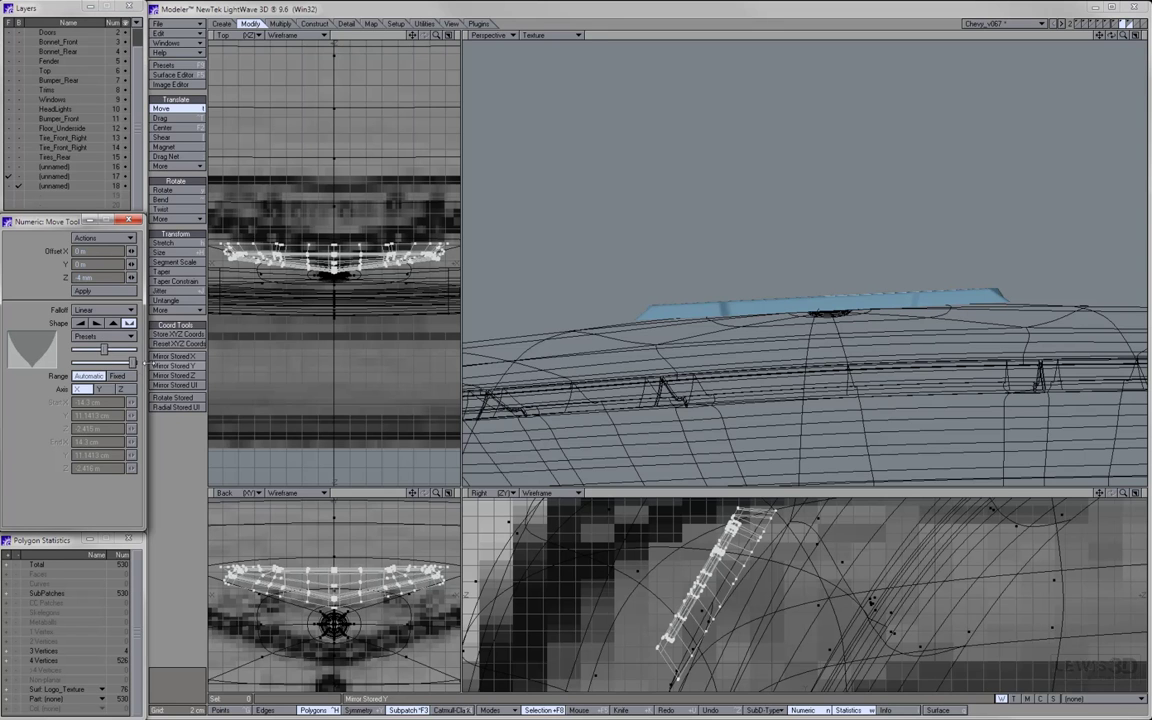
{"action": "left_click_drag", "start_coordinate": [104, 349], "coordinate": [76, 349]}
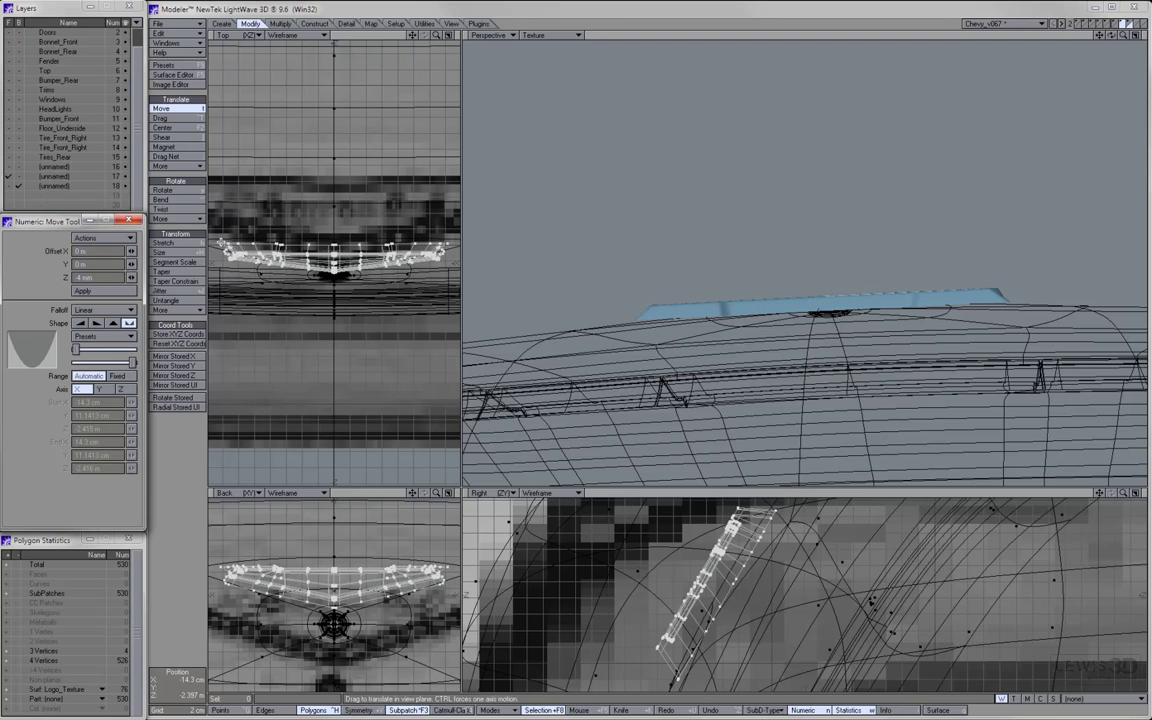
{"action": "right_click_drag", "start_coordinate": [219, 243], "coordinate": [447, 243]}
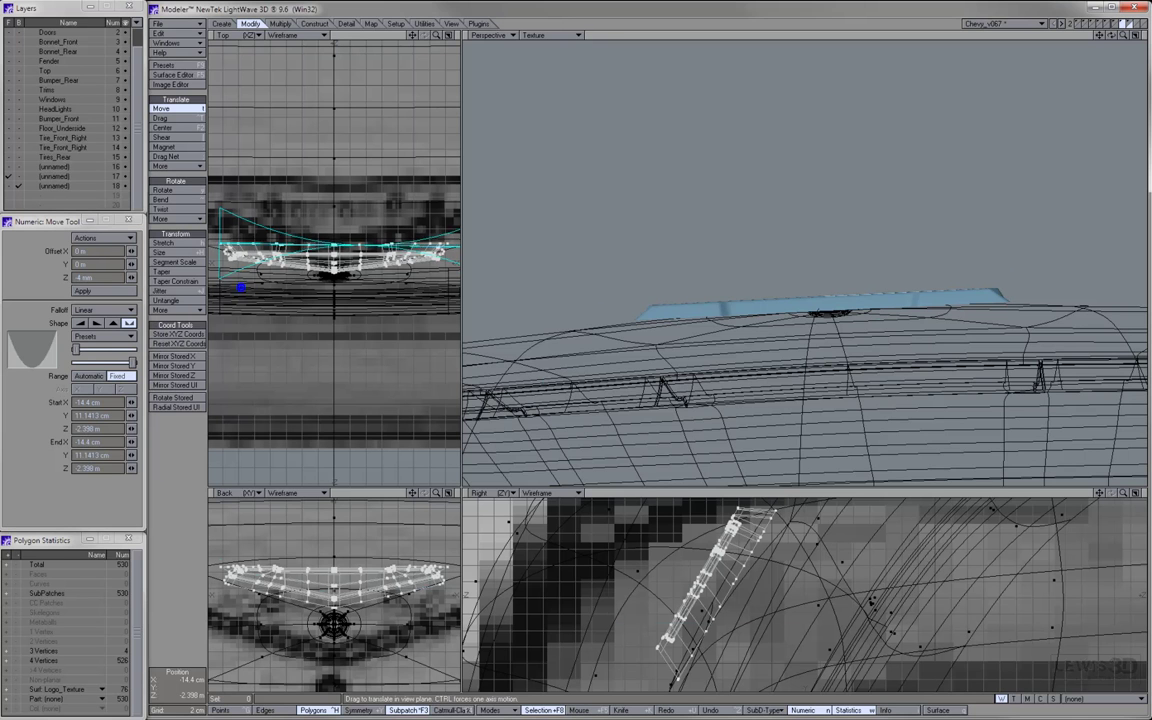
{"action": "right_click_drag", "start_coordinate": [770, 628], "coordinate": [778, 628]}
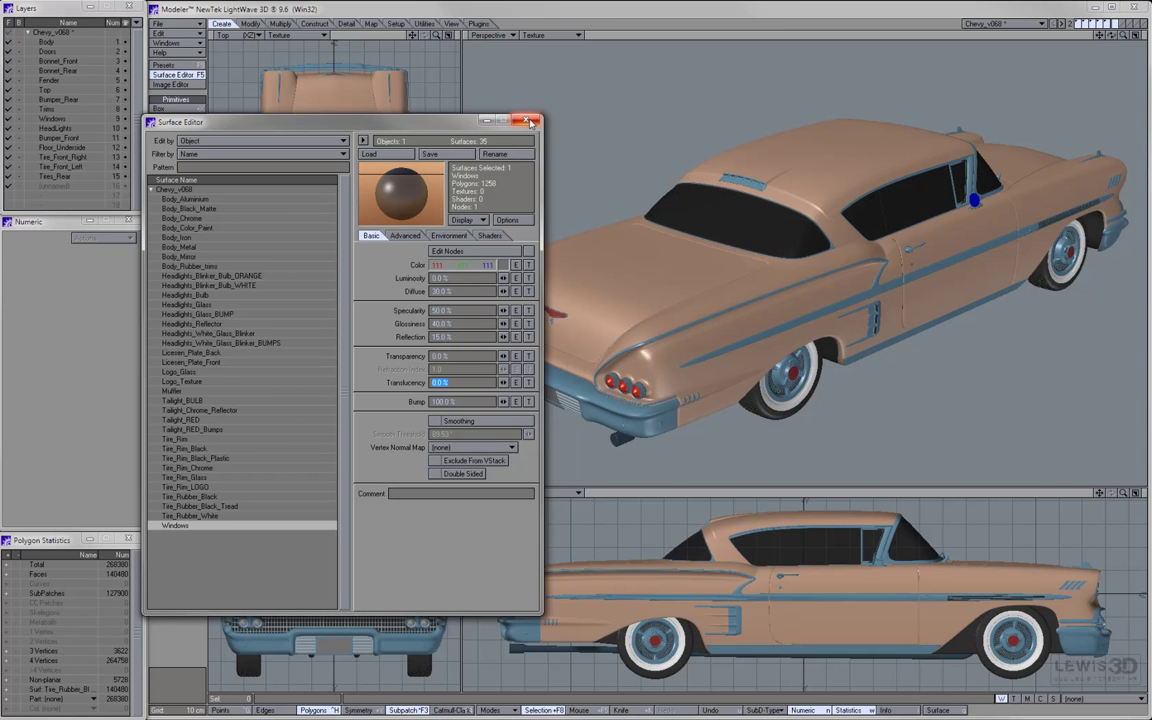
- Close the Surface Editor and orbit Perspective to a rear three-quarter view of the Impala
{"action": "left_click", "coordinate": [528, 121]}
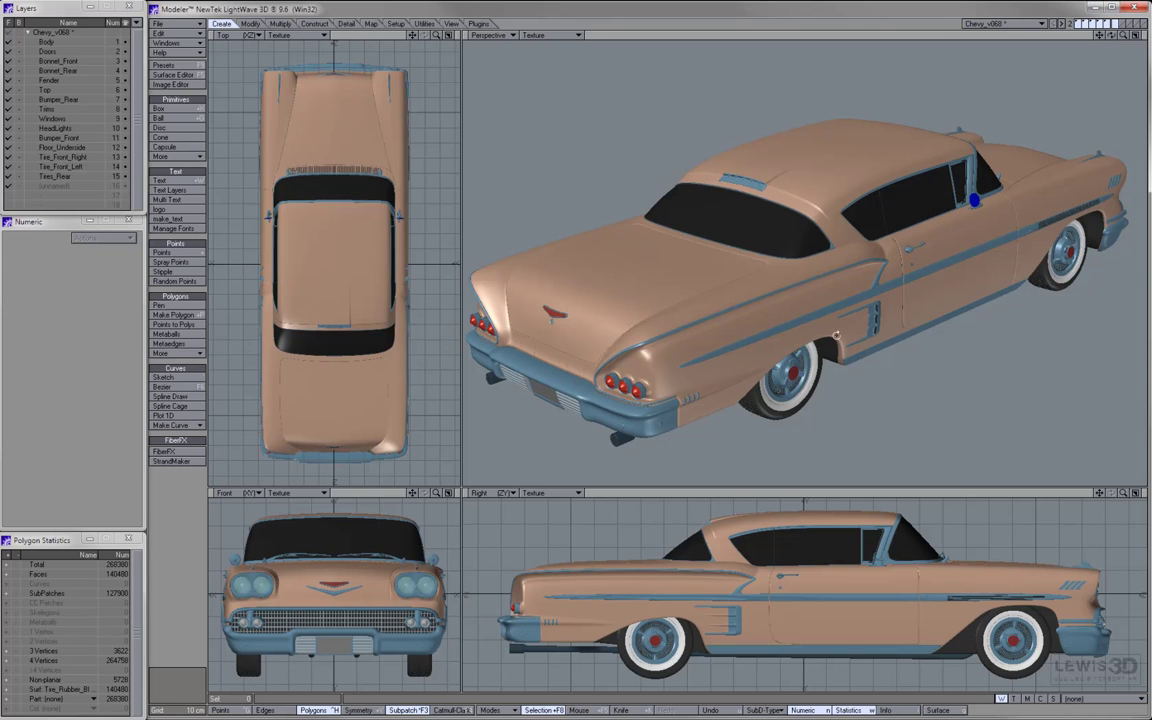
{"action": "mouse_move", "coordinate": [836, 335]}
{"action": "left_mouse_down", "text": "alt"}
{"action": "mouse_move", "coordinate": [806, 301]}
{"action": "mouse_move", "coordinate": [744, 298]}
{"action": "mouse_move", "coordinate": [789, 284]}
{"action": "left_mouse_up", "text": "alt"}
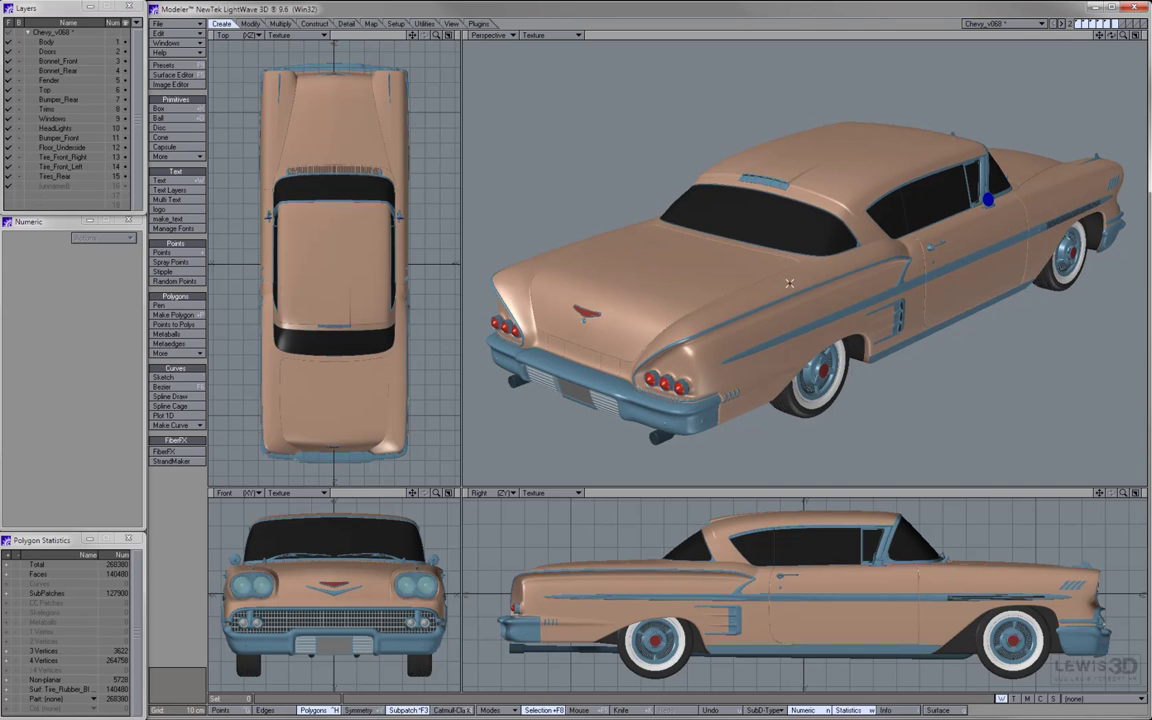